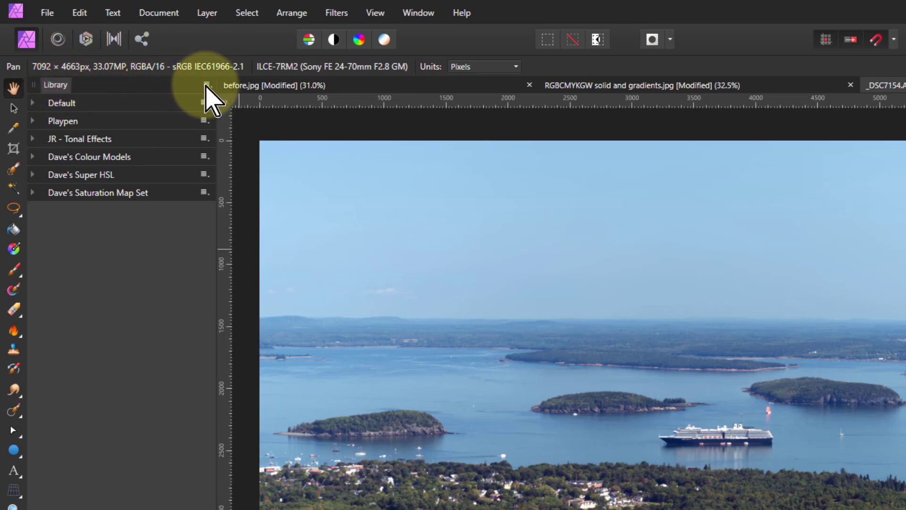
Step: Import the macro file Dave's Vignettes V1.afmacros into the Library and expand its new vignettes category
click(207, 85)
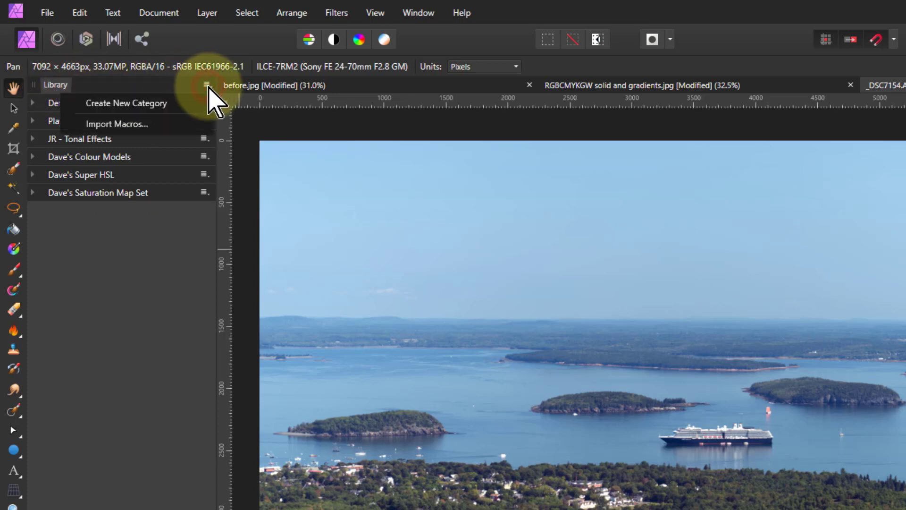
click(133, 125)
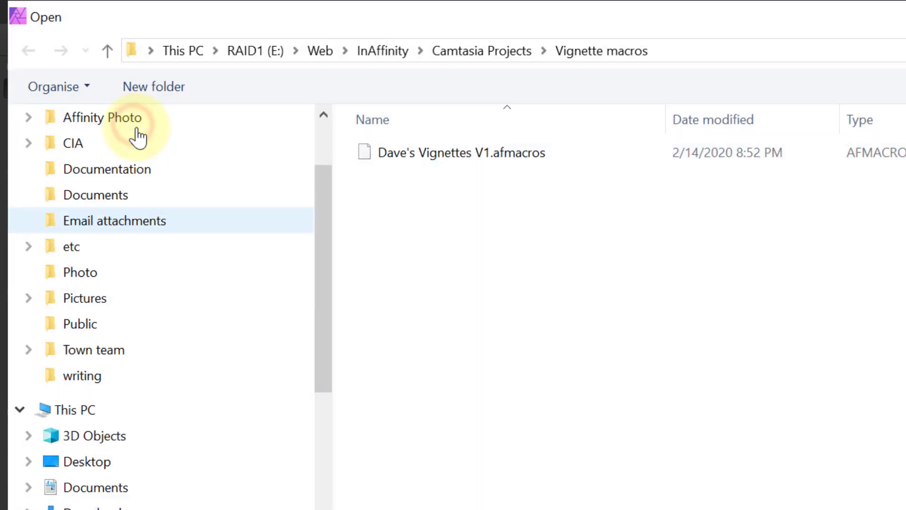
double_click(437, 152)
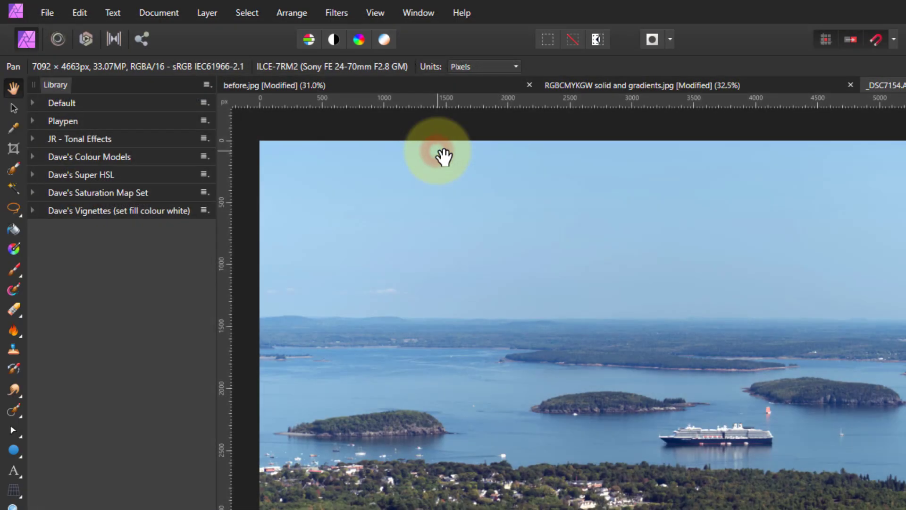
click(33, 210)
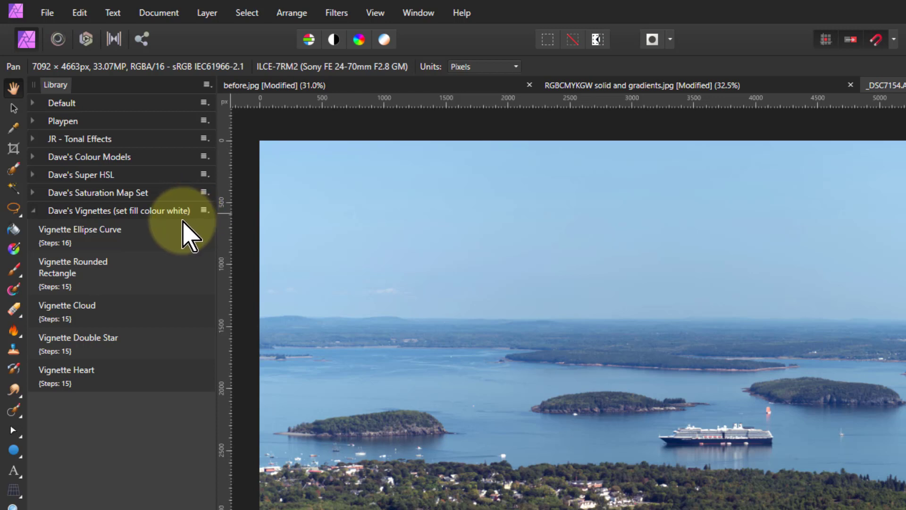
Step: Set the Ellipse tool's fill colour to white, as the vignette macros require
click(13, 451)
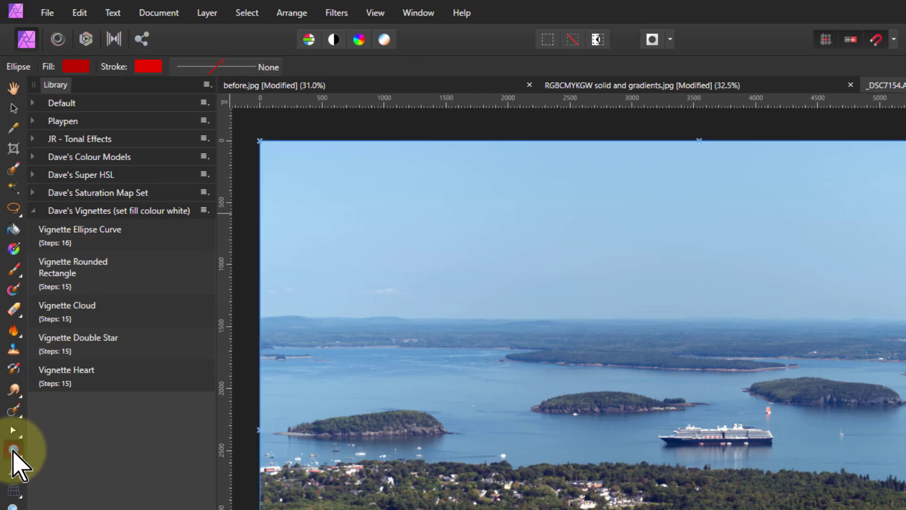
click(76, 68)
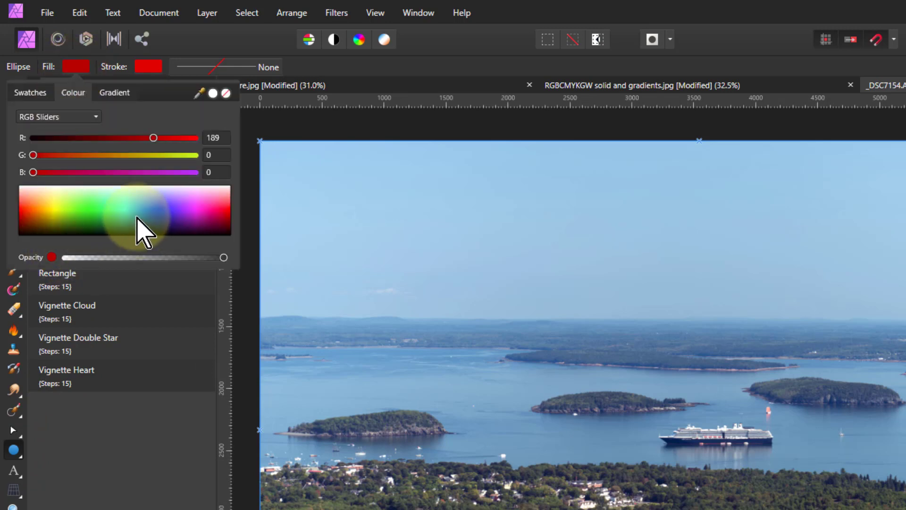
click(121, 203)
drag(120, 204, 120, 186)
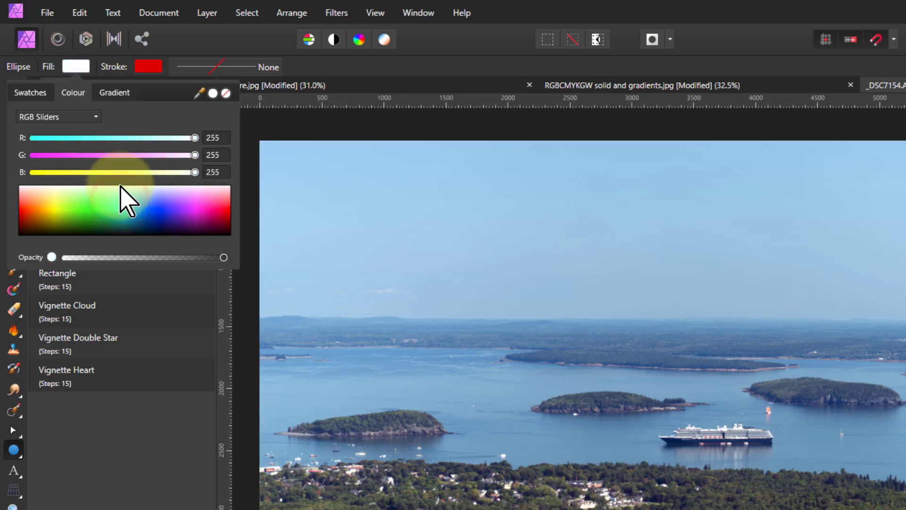
click(75, 66)
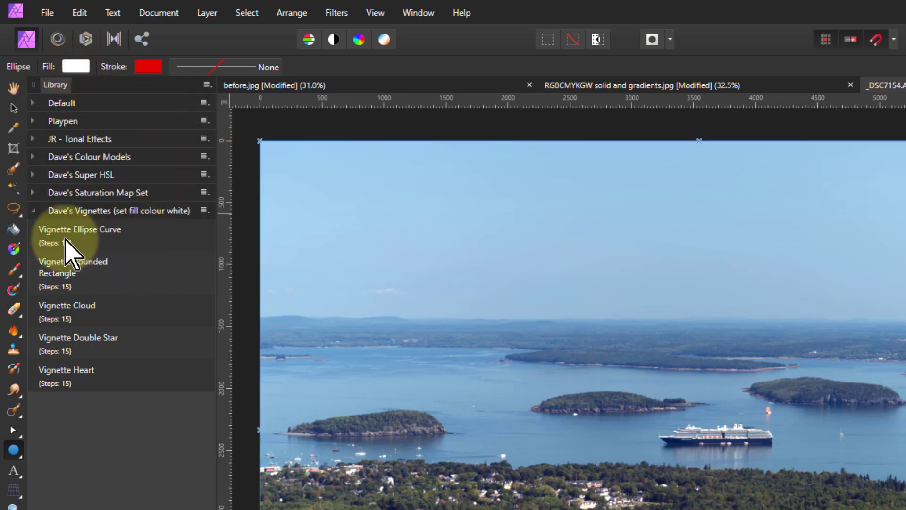
Step: Run the Vignette Ellipse Curve macro and stretch the resulting vignette group to cover the whole photo
click(90, 235)
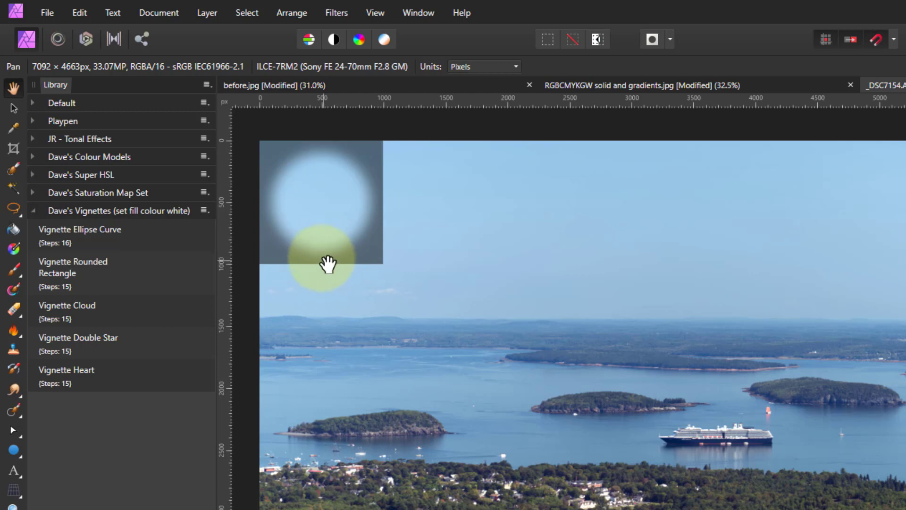
click(13, 109)
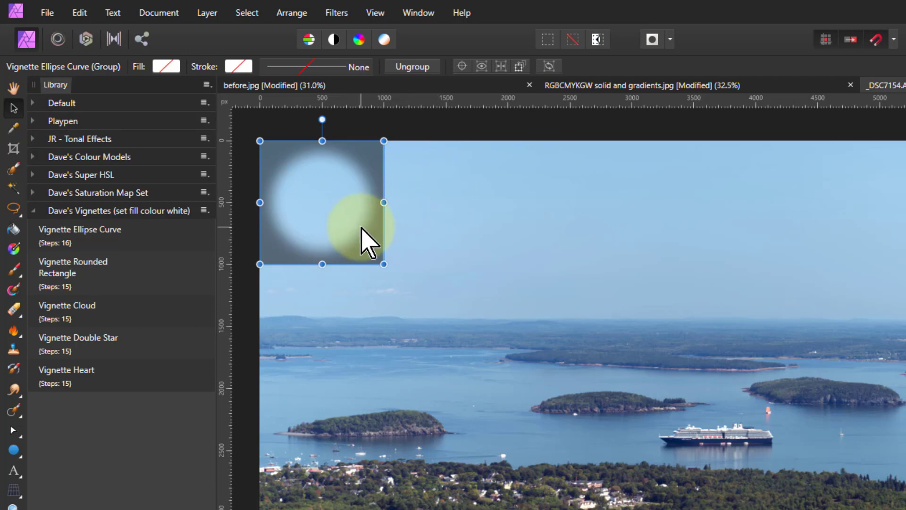
drag(383, 202, 854, 219)
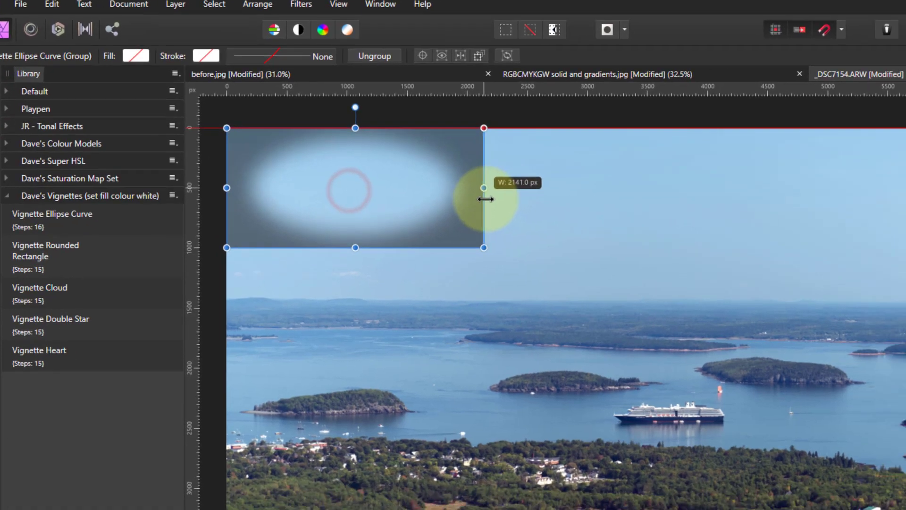
drag(535, 124, 718, 116)
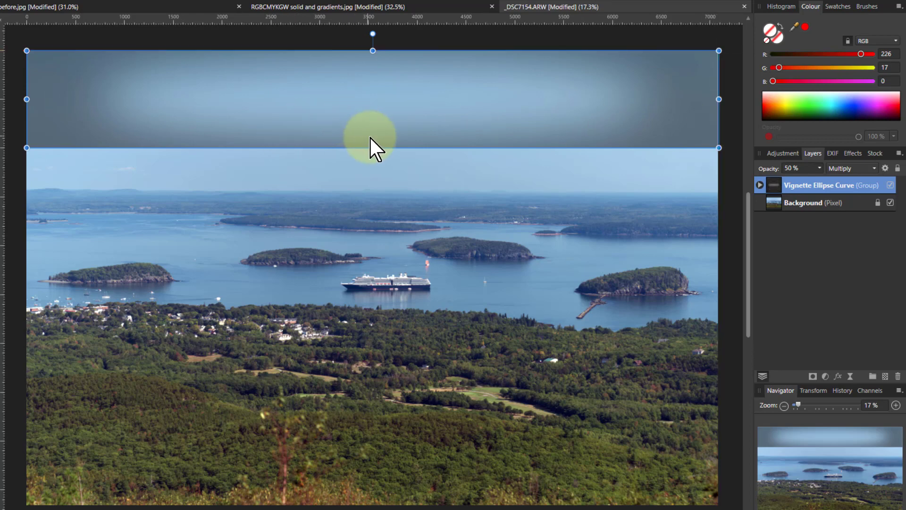
drag(374, 146, 386, 491)
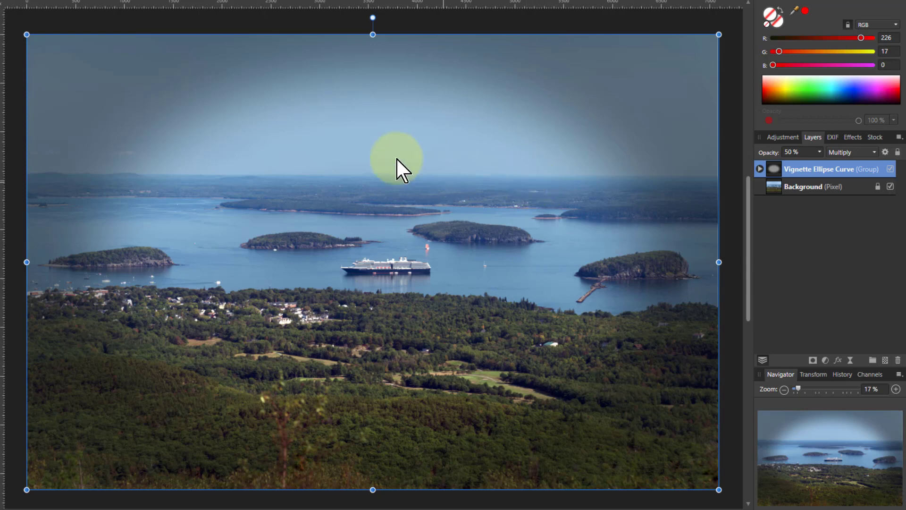
Step: Lower the ellipse vignette group's opacity to 37%
click(820, 152)
mouse_move(819, 163)
mouse_down()
mouse_move(792, 165)
mouse_move(884, 166)
mouse_move(811, 165)
mouse_up()
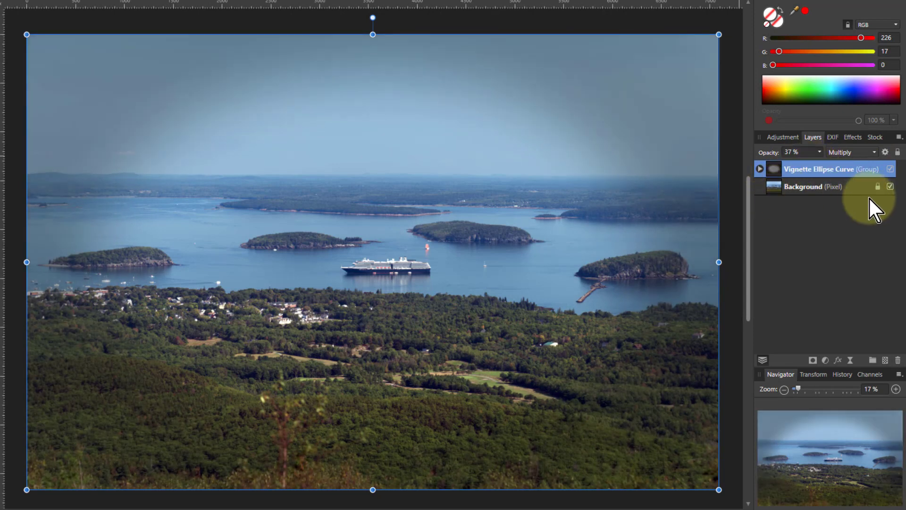
Step: Select the ellipse curve inside the vignette group and move and resize it to frame the bay
click(758, 165)
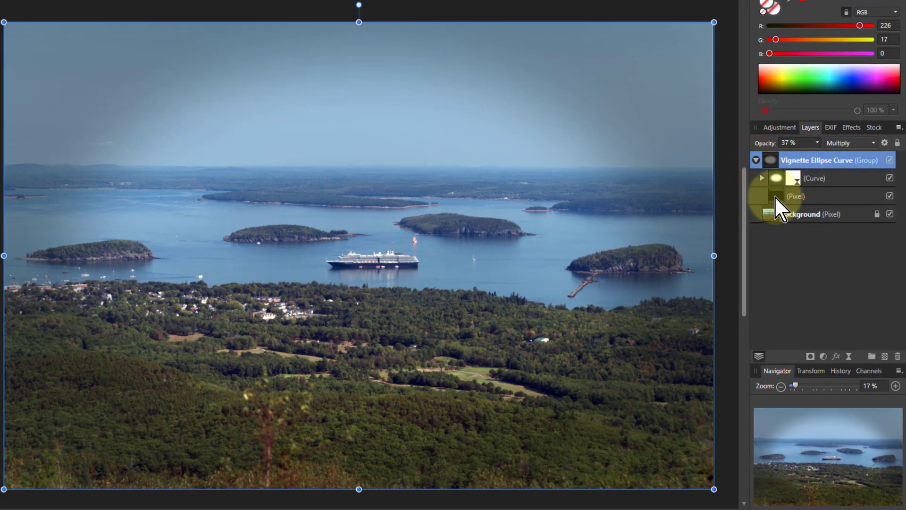
click(775, 196)
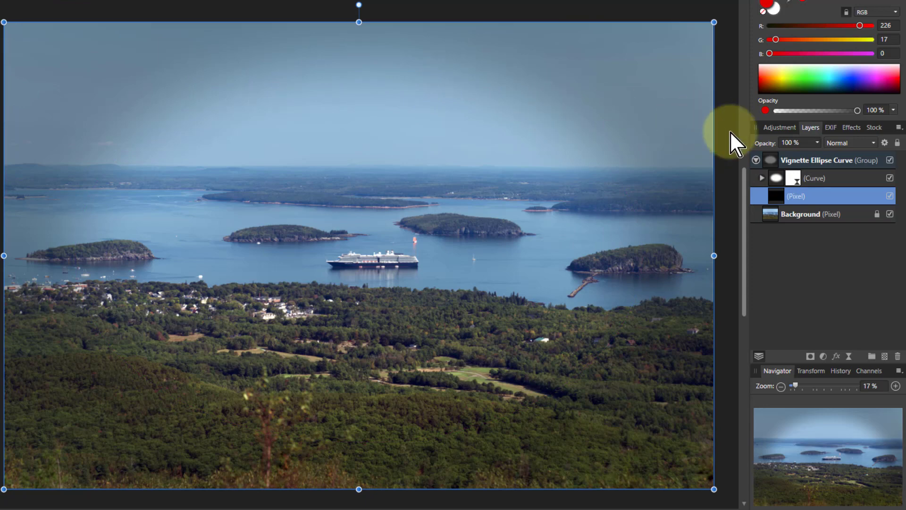
click(775, 177)
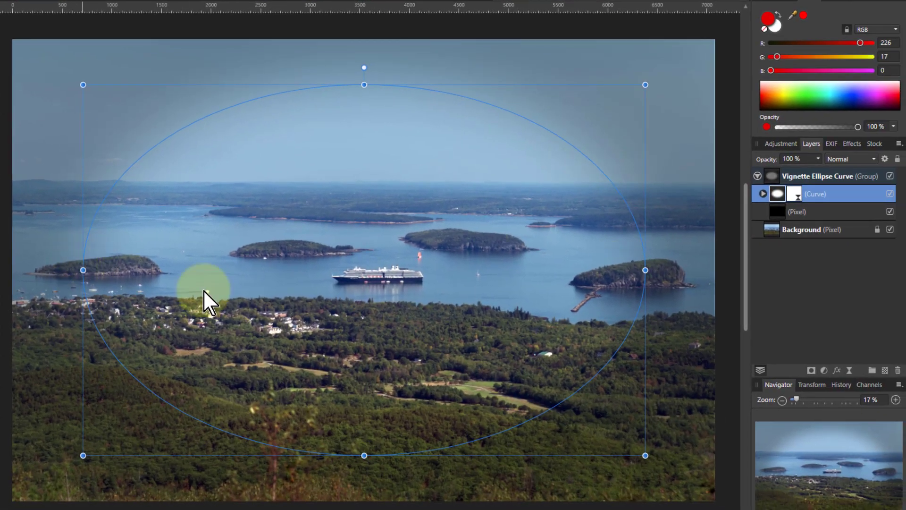
drag(395, 265, 365, 299)
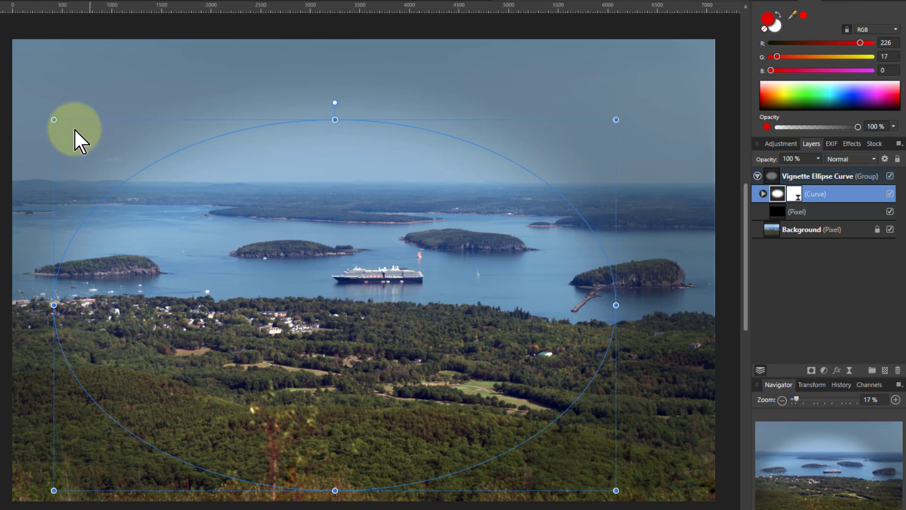
drag(54, 119, 121, 162)
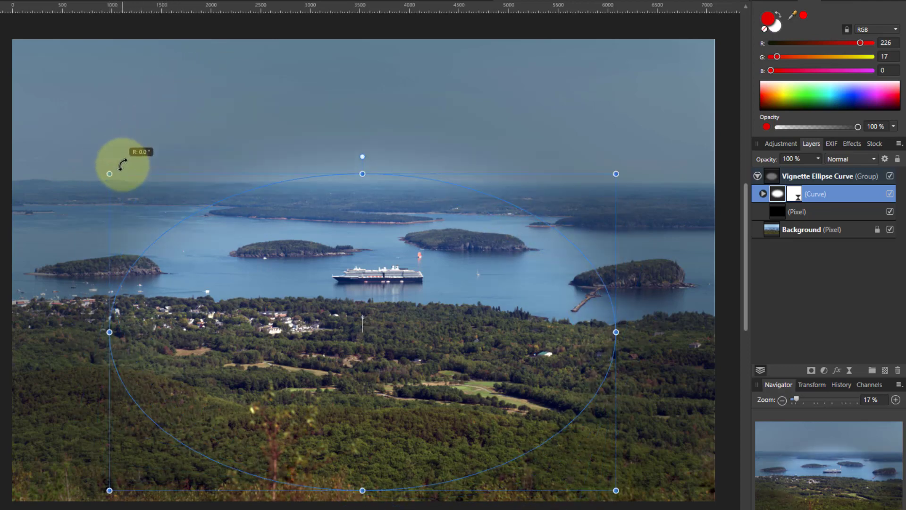
drag(357, 315, 357, 260)
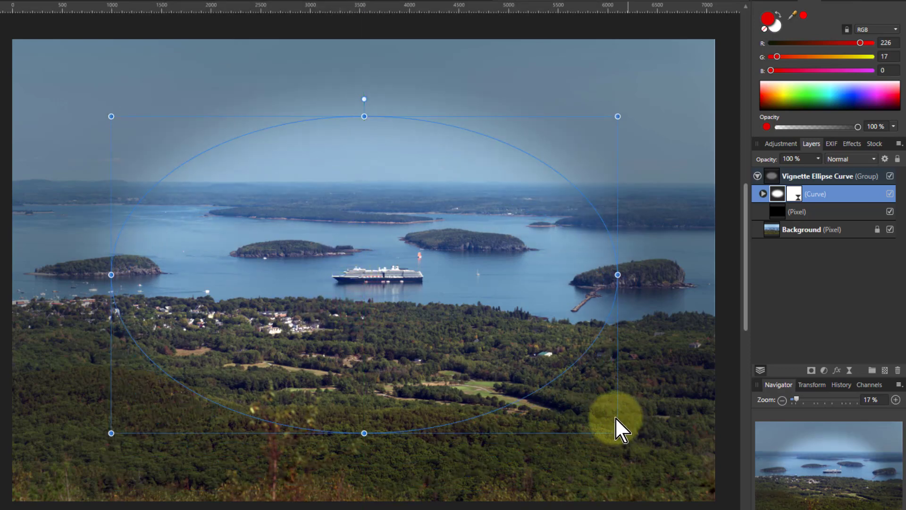
drag(618, 434, 664, 479)
drag(112, 116, 65, 92)
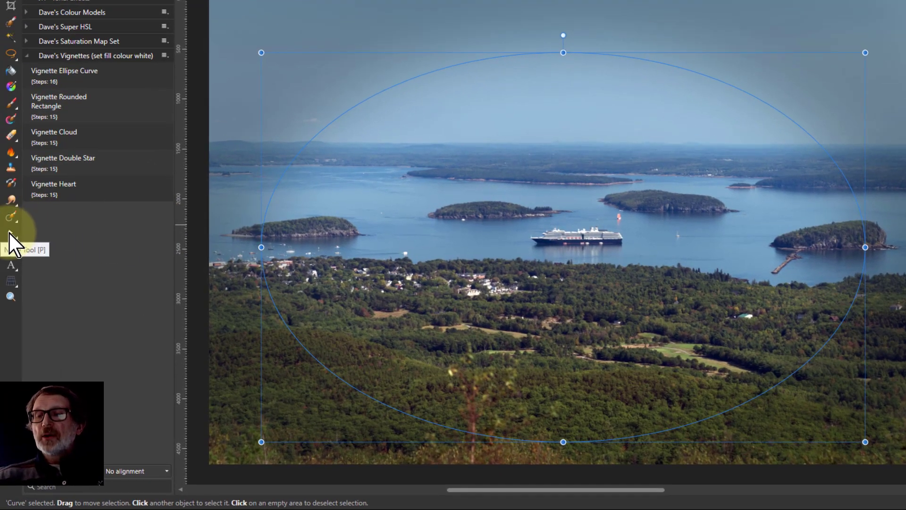
Step: Reshape the ellipse curve into a peaked outline by dragging its nodes, a handle and two segments
click(11, 232)
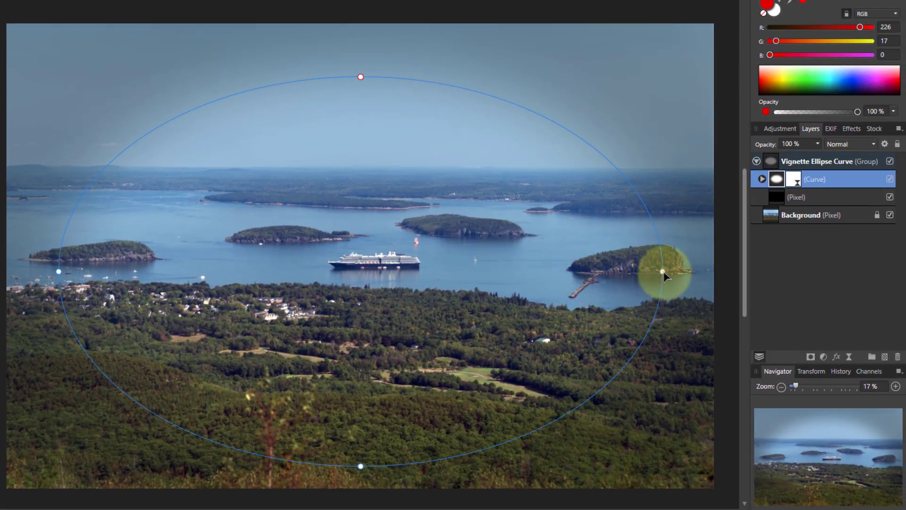
mouse_move(663, 272)
mouse_down()
mouse_move(582, 271)
mouse_move(664, 270)
mouse_move(647, 273)
mouse_up()
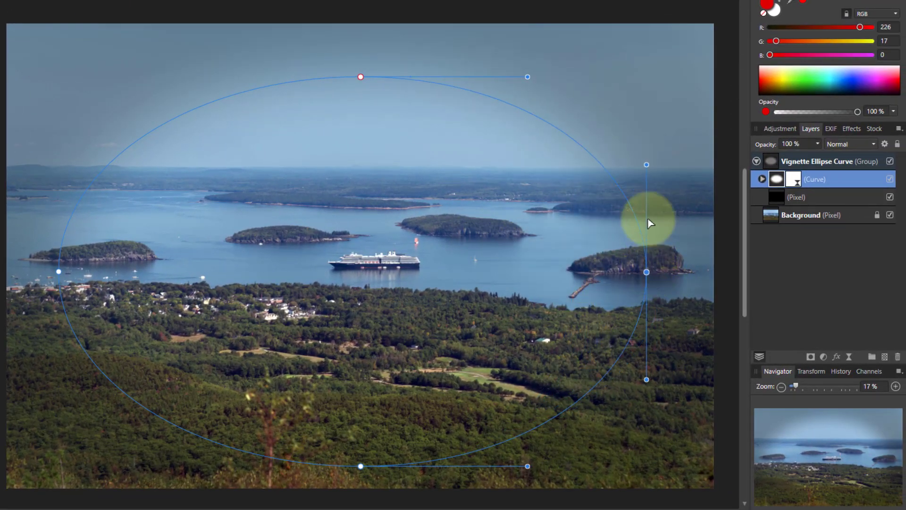
mouse_move(645, 164)
mouse_down()
mouse_move(630, 166)
mouse_move(650, 156)
mouse_up()
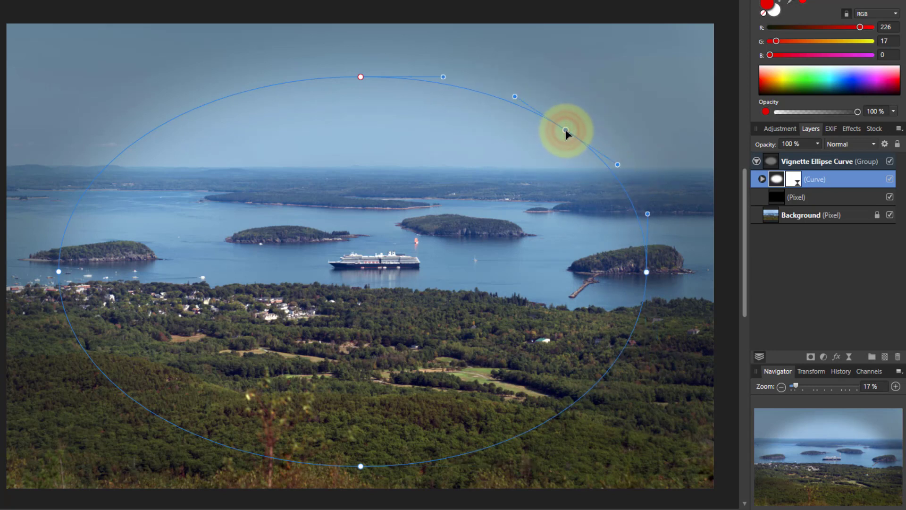
drag(566, 130, 514, 203)
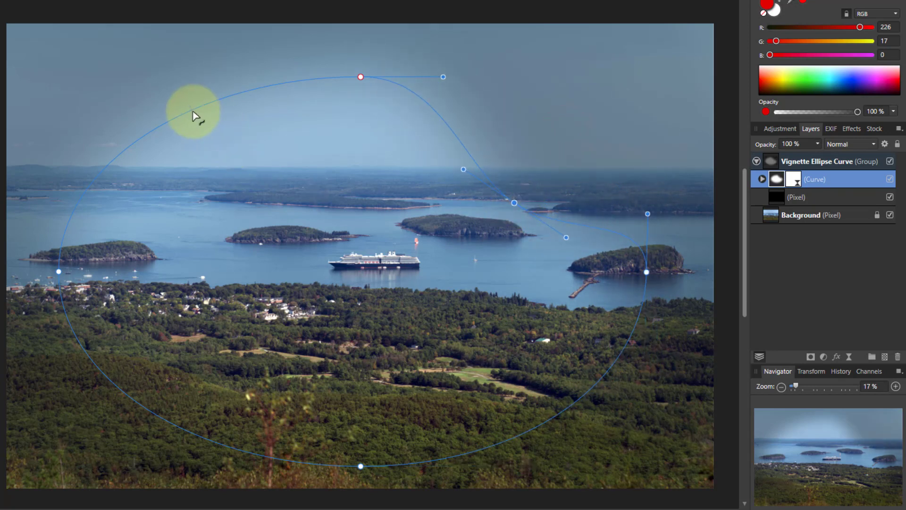
drag(192, 113, 252, 191)
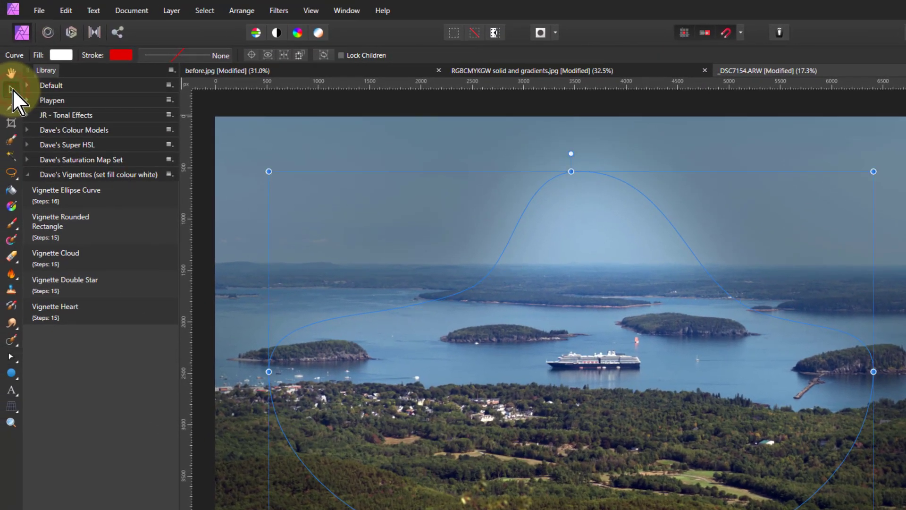
mouse_move(268, 373)
mouse_down()
mouse_move(460, 374)
mouse_move(276, 373)
mouse_up()
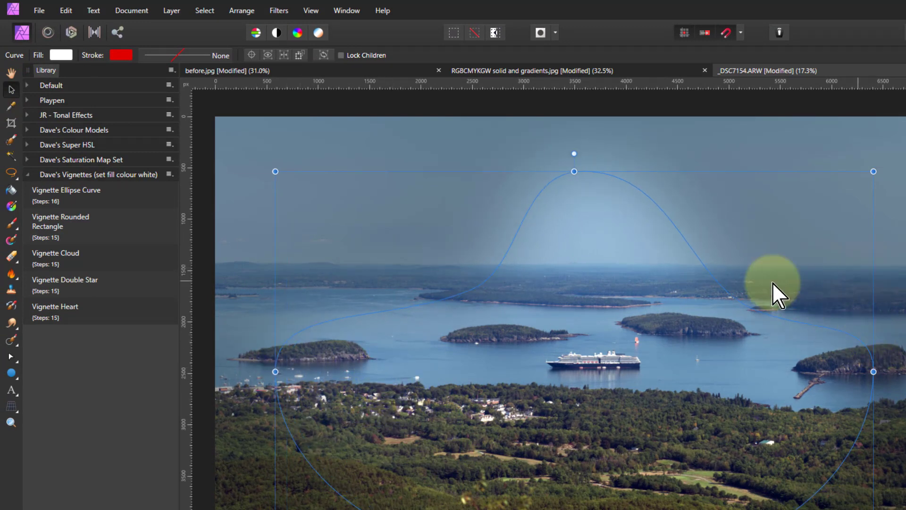
drag(574, 167, 574, 140)
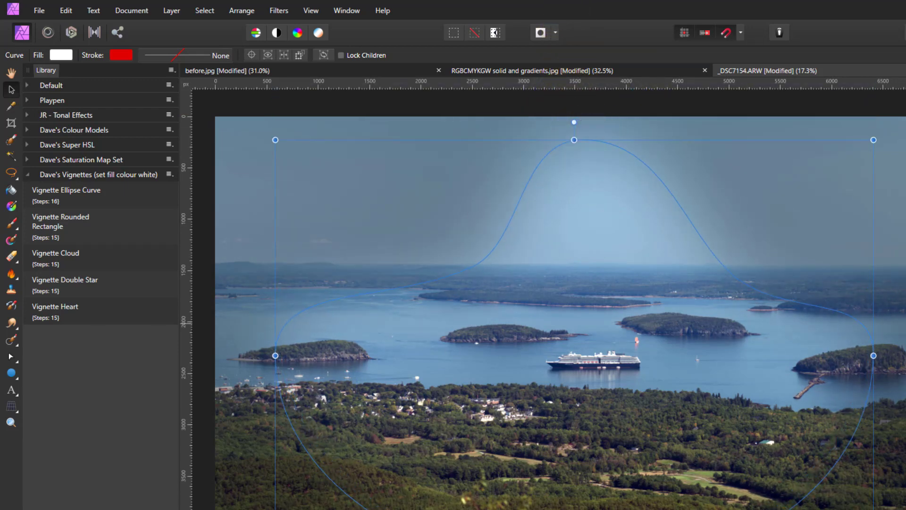
Step: Select the ellipse vignette group and delete it
click(904, 255)
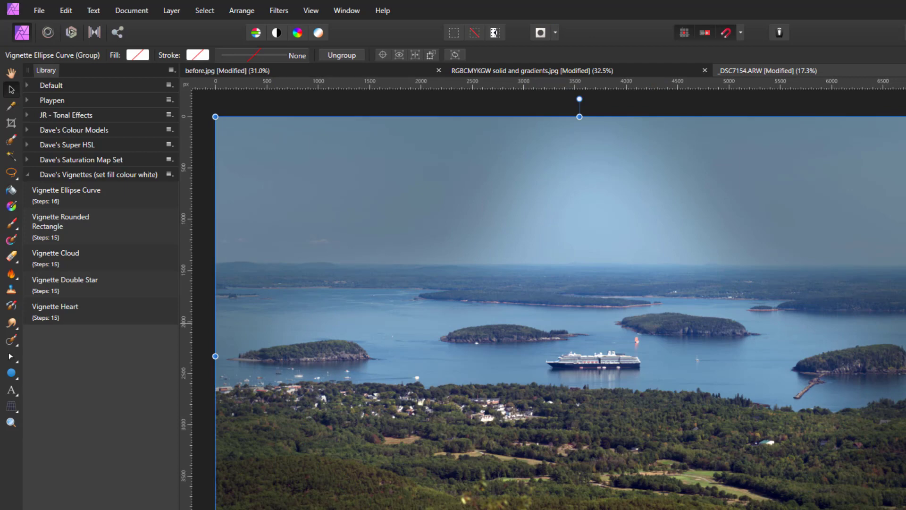
key(Delete)
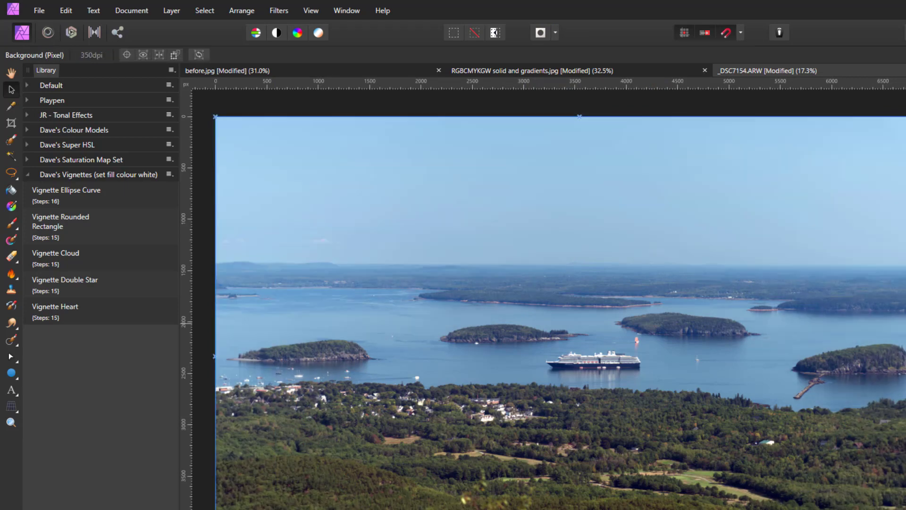
Step: Run the Vignette Rounded Rectangle macro and stretch the vignette group to cover the whole photo
click(56, 223)
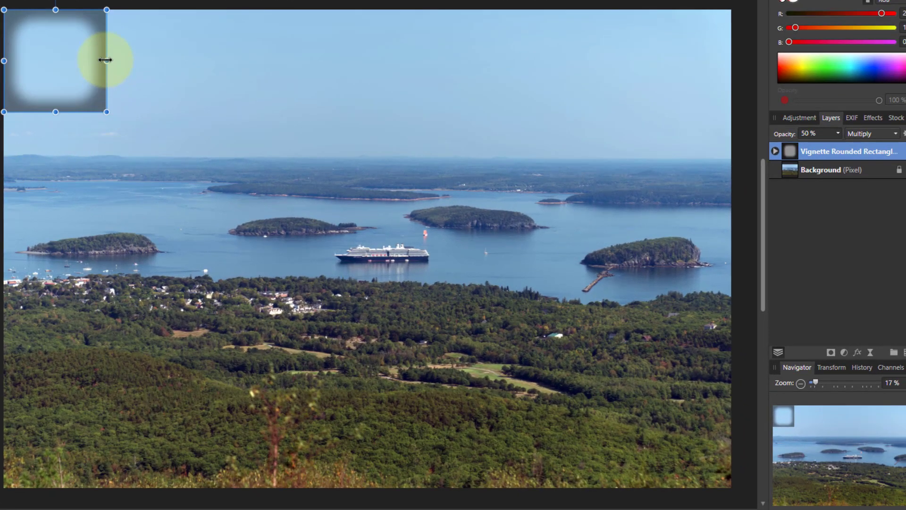
drag(106, 59, 731, 101)
drag(369, 112, 386, 489)
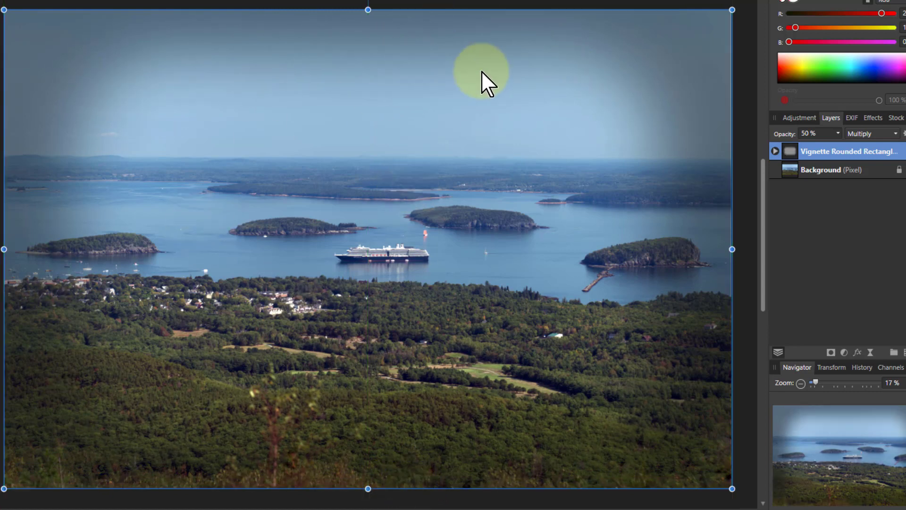
Step: Select the rounded rectangle inside the vignette group, adjust its position and size, and enlarge its corner radius
click(775, 151)
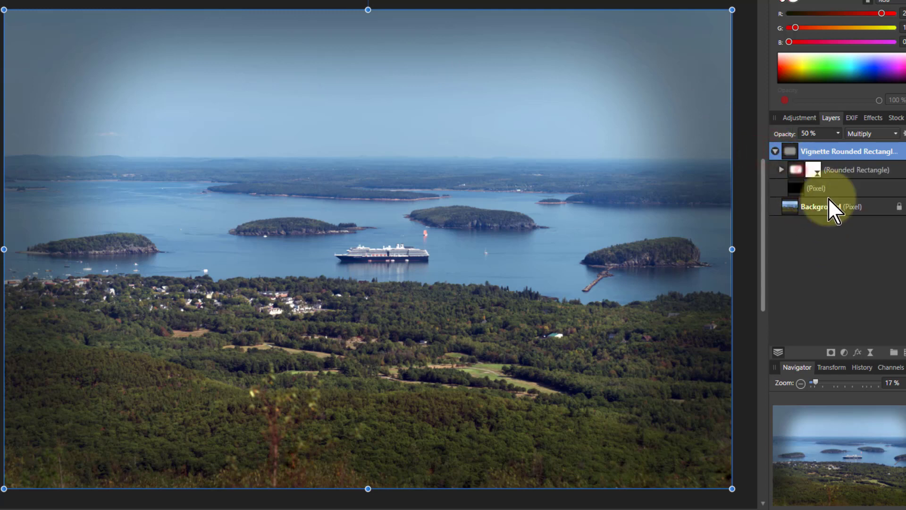
click(805, 172)
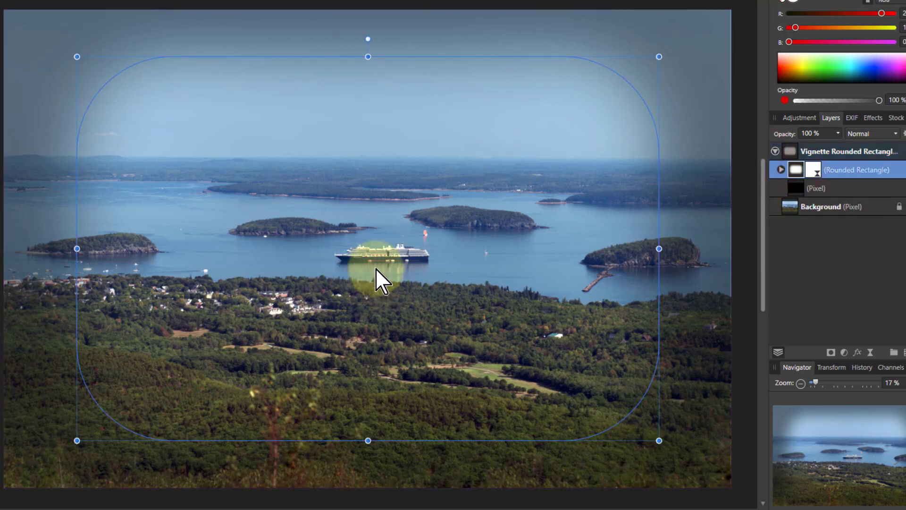
mouse_move(375, 269)
mouse_down()
mouse_move(381, 248)
mouse_move(387, 268)
mouse_up()
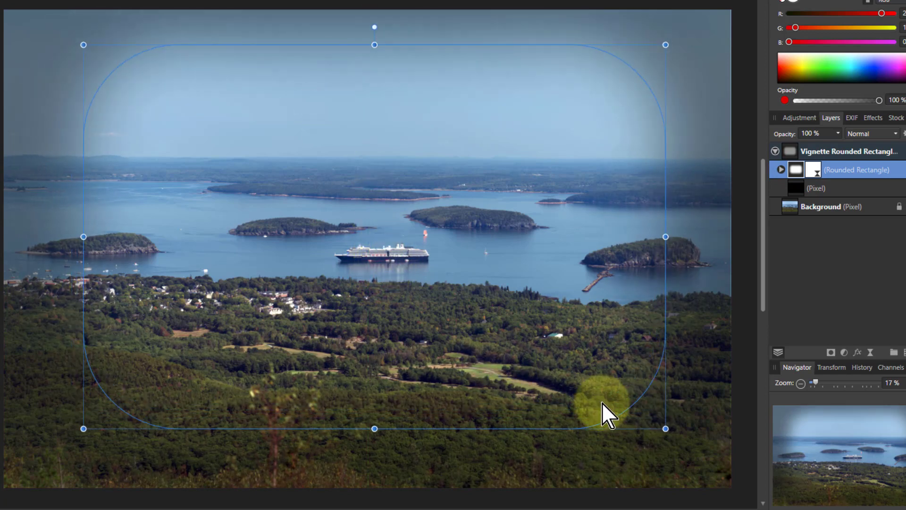
mouse_move(666, 429)
mouse_down()
mouse_move(631, 404)
mouse_move(663, 426)
mouse_up()
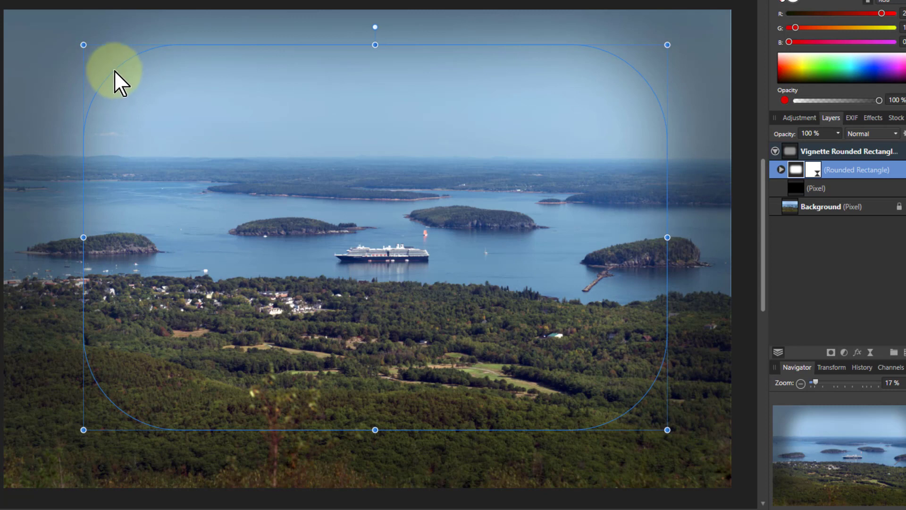
drag(118, 69, 127, 89)
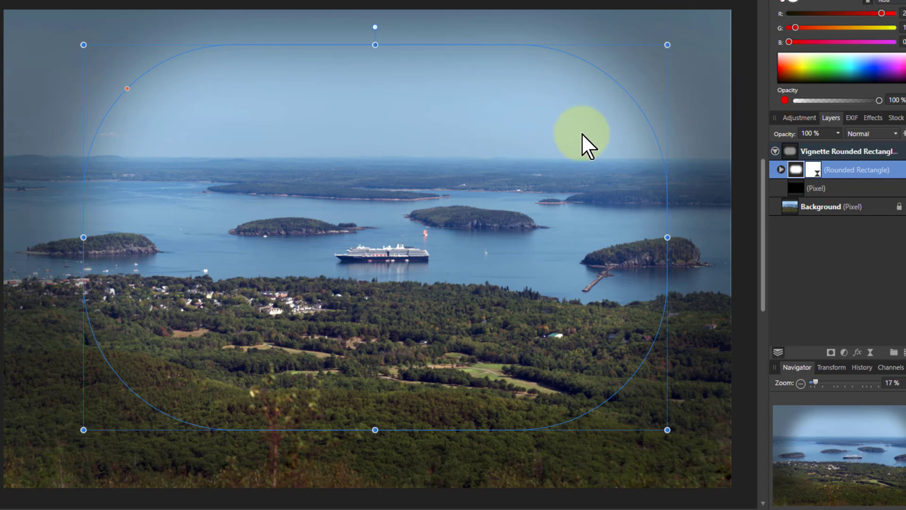
Step: Open the rounded rectangle's live Gaussian Blur and set its radius to 544.3 px
click(781, 170)
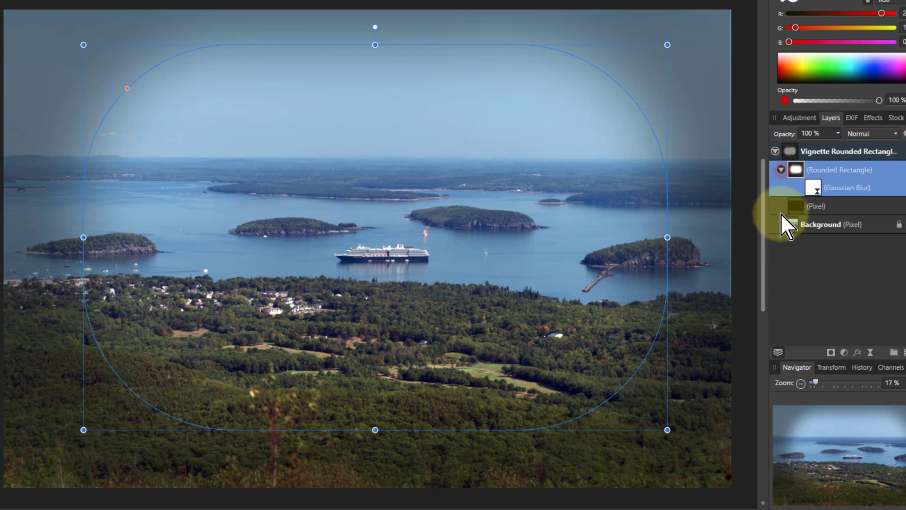
click(817, 188)
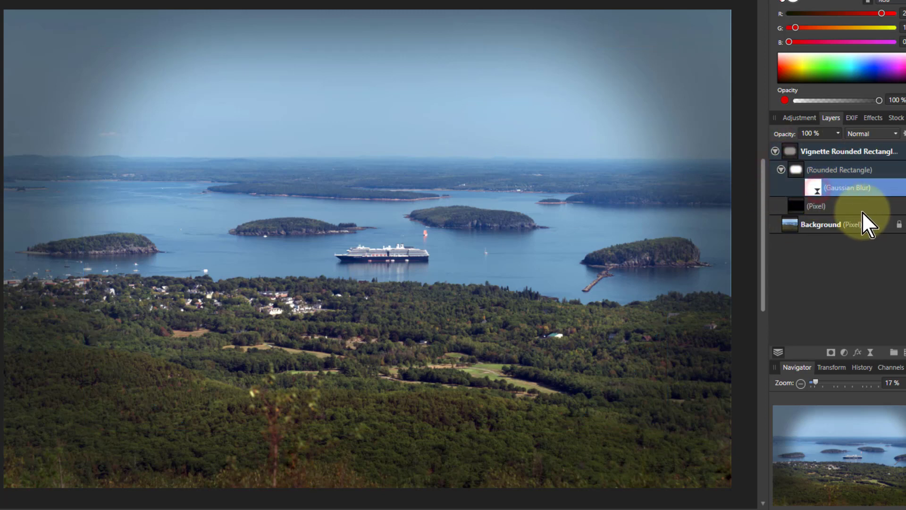
click(815, 191)
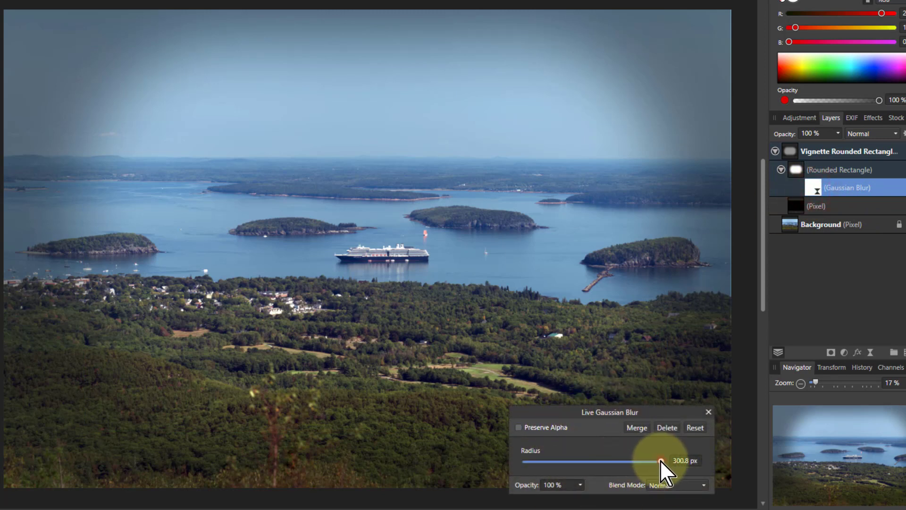
drag(660, 460, 703, 466)
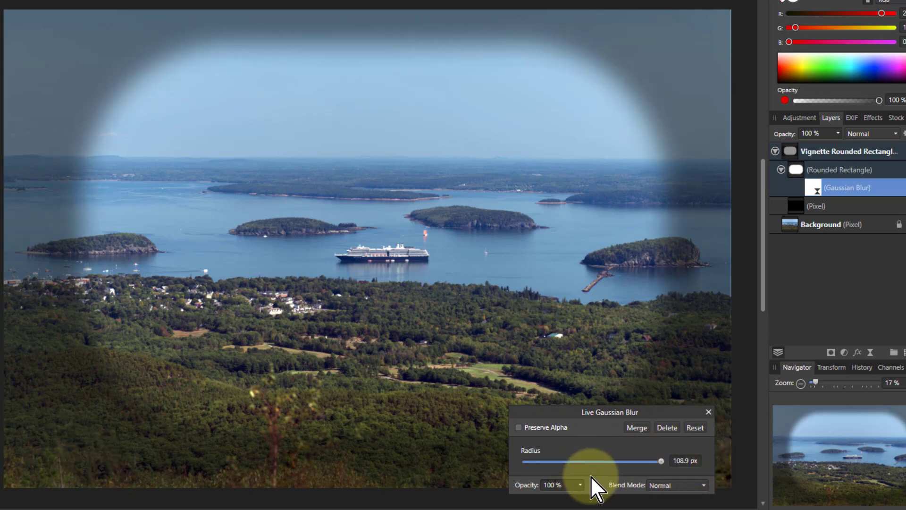
click(685, 462)
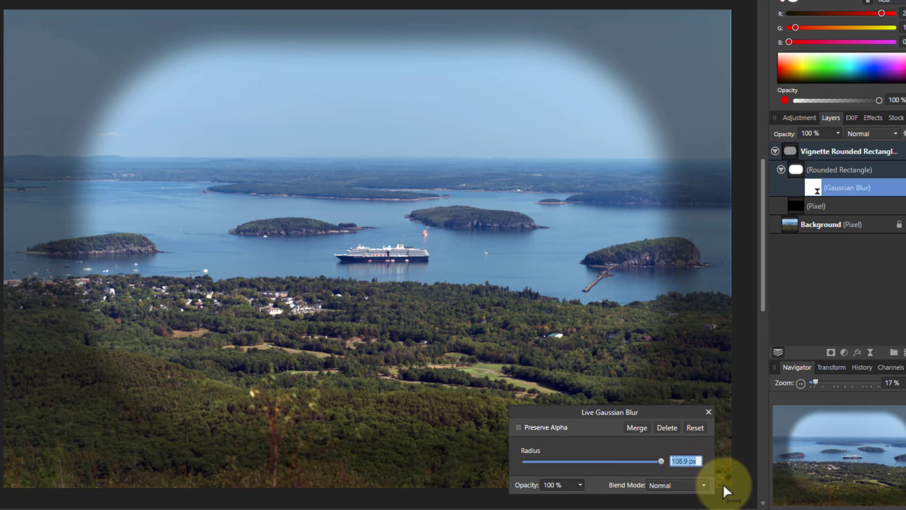
text(544.3)
key(Return)
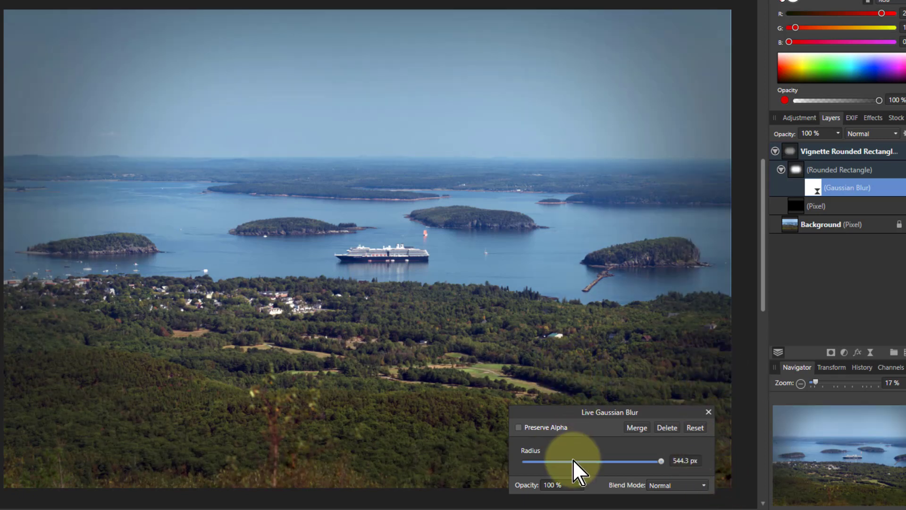
click(708, 410)
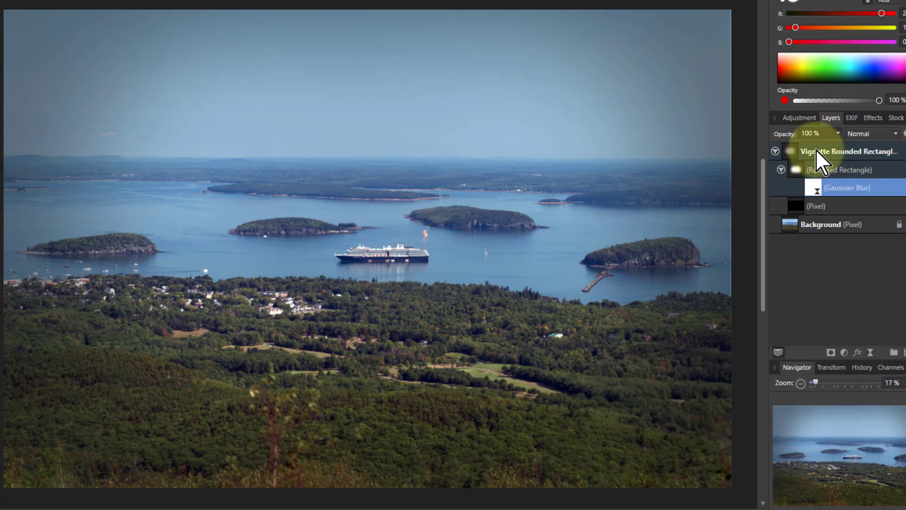
Step: Select the rounded-rectangle vignette group and delete it
click(792, 154)
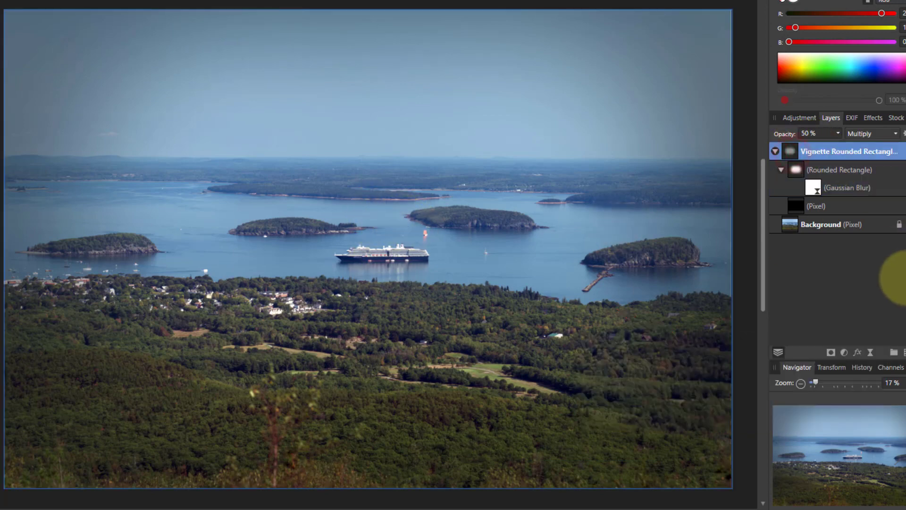
key(Delete)
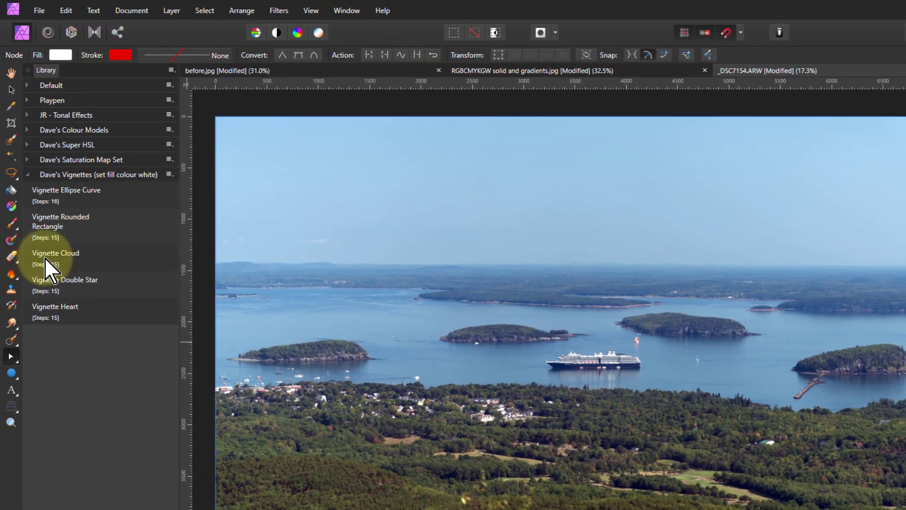
Step: Run the Vignette Cloud macro and stretch its vignette group to cover the whole photo
click(47, 259)
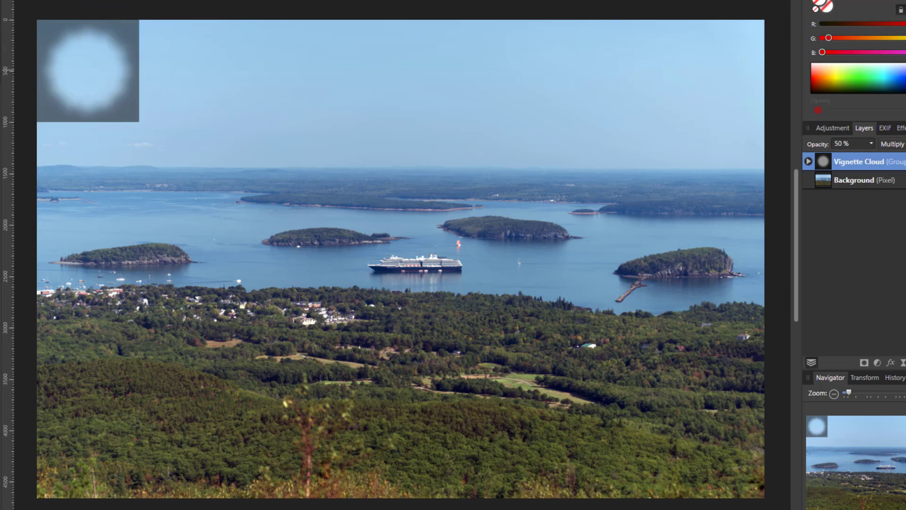
key(v)
drag(140, 70, 764, 109)
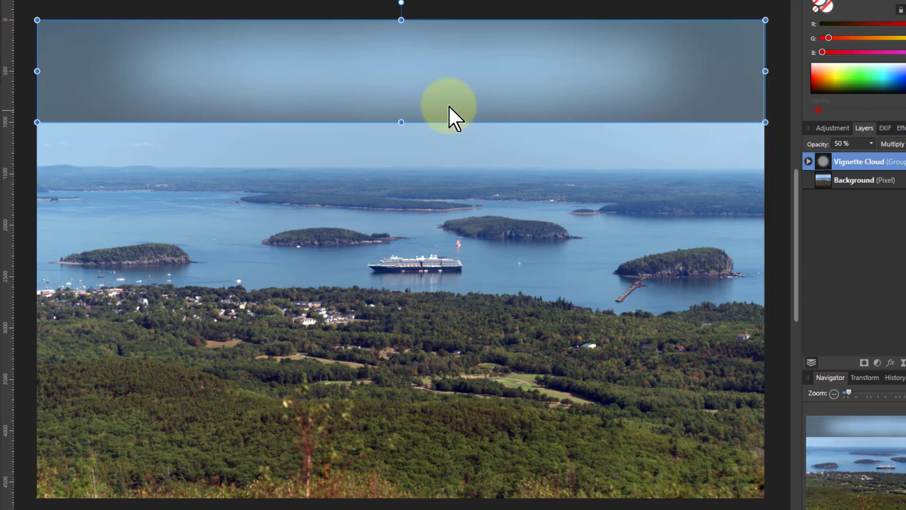
drag(400, 121, 404, 487)
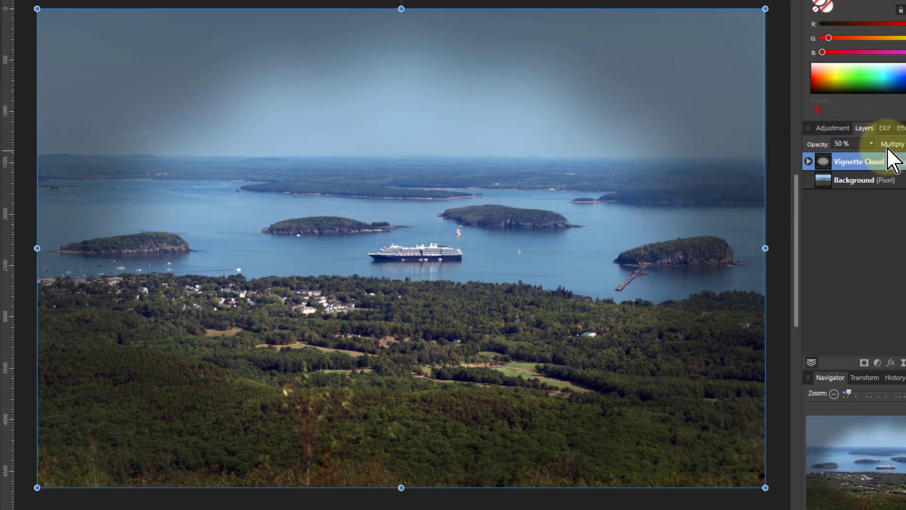
Step: Reduce the cloud vignette group's opacity to 25% and delete the group
drag(871, 156, 851, 160)
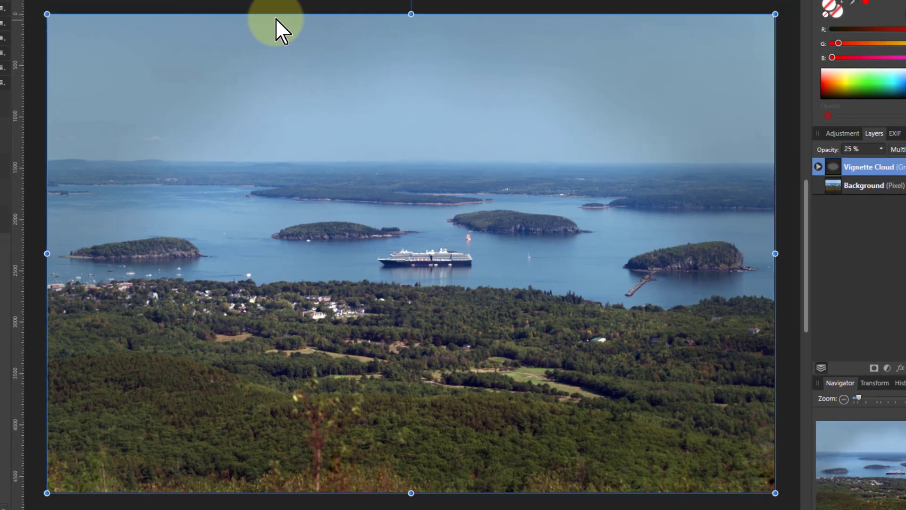
key(Delete)
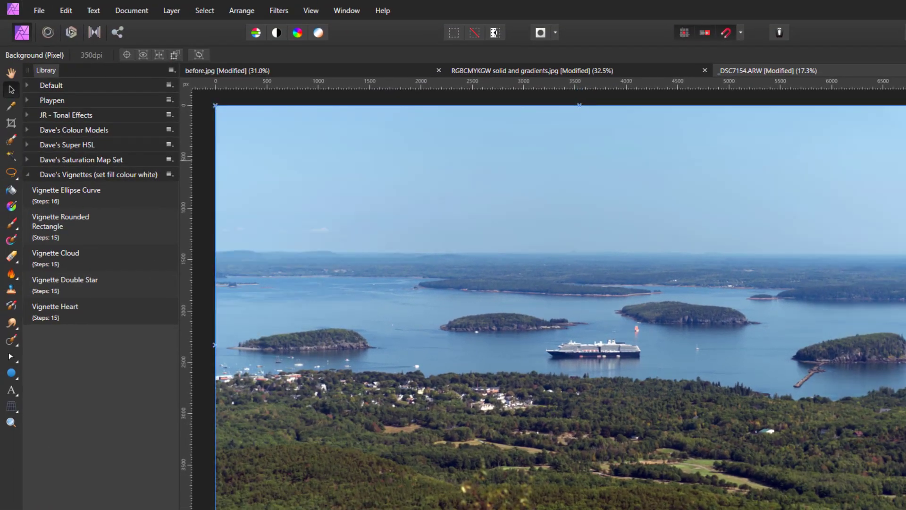
Step: Run the Vignette Double Star macro and stretch its vignette group to cover the whole photo
key(h)
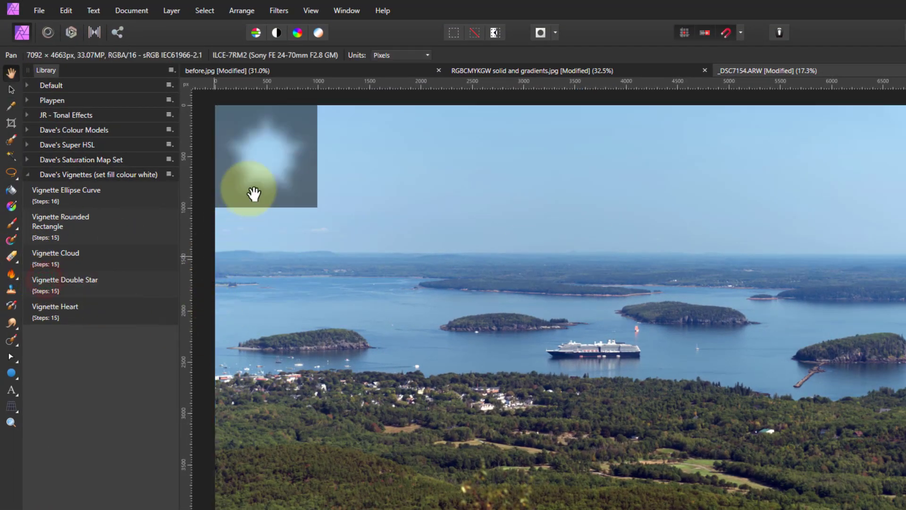
click(11, 90)
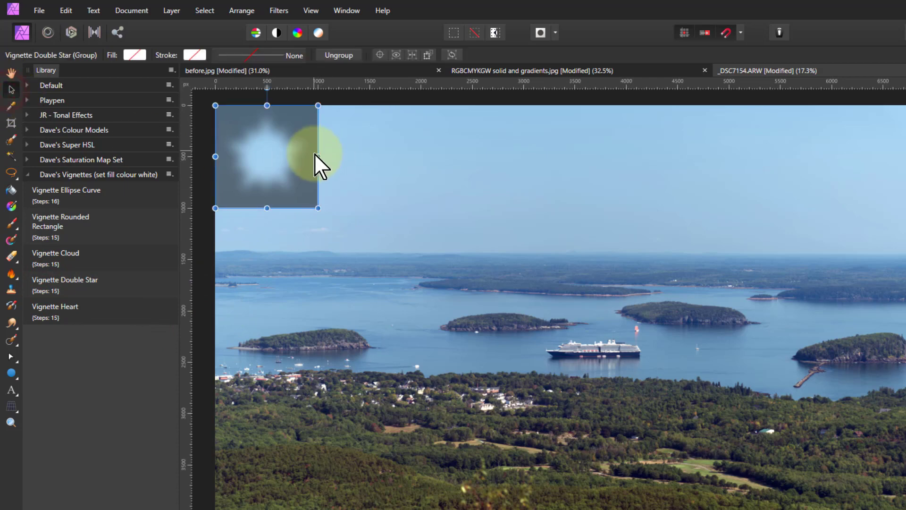
drag(318, 157, 905, 205)
drag(765, 129, 784, 130)
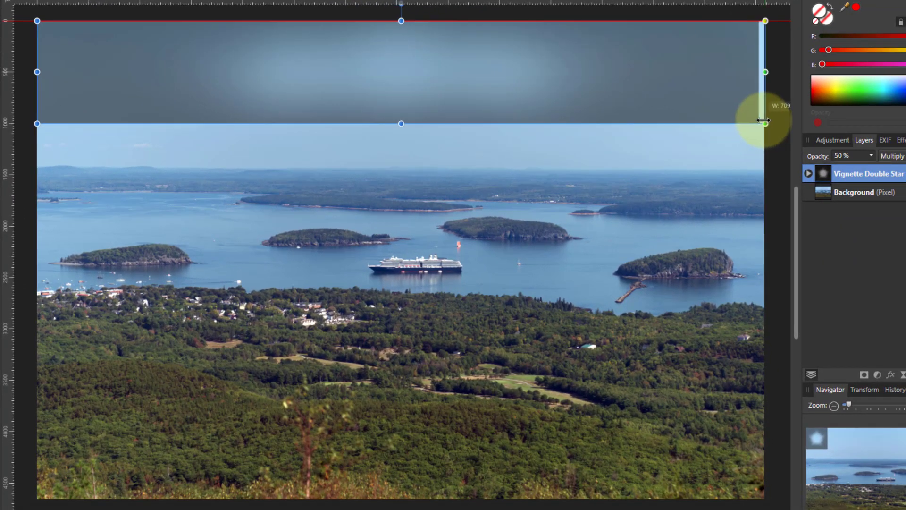
drag(420, 133, 446, 497)
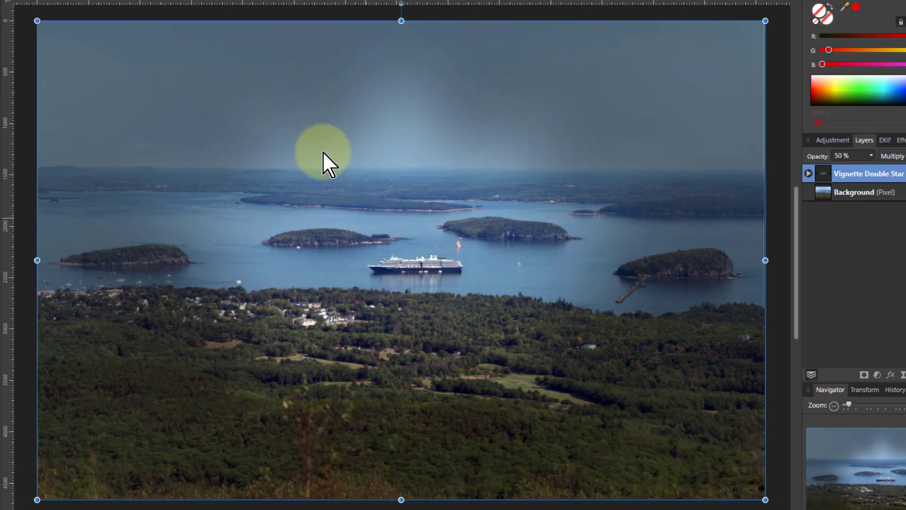
Step: Select the double star shape inside the vignette group, shrink it, and center it over the bay
click(808, 173)
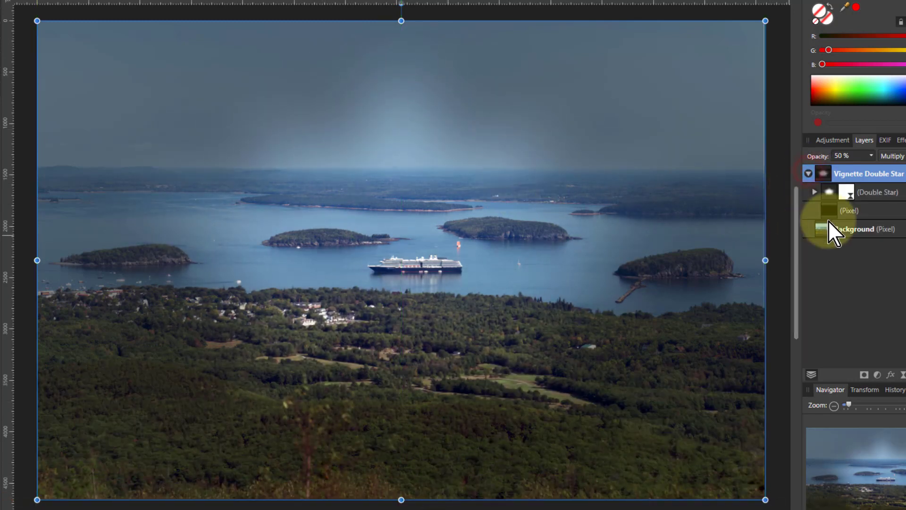
click(830, 190)
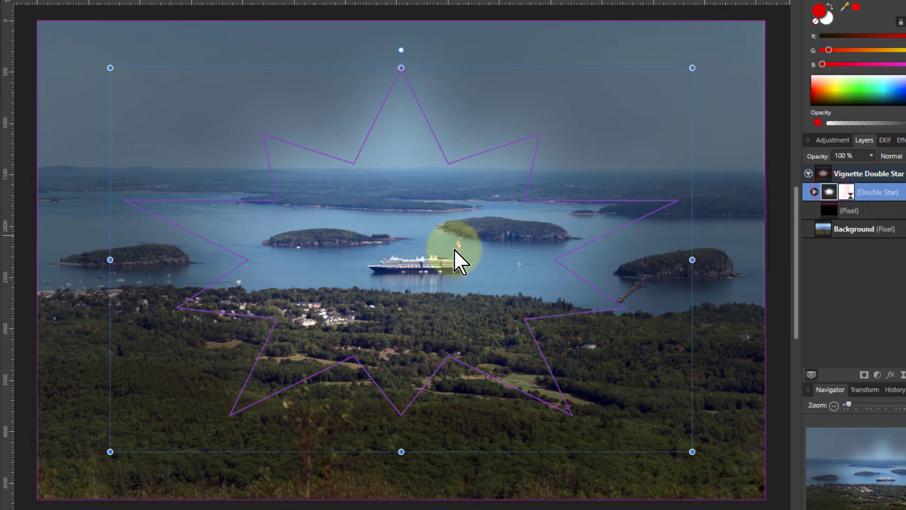
drag(109, 69, 303, 61)
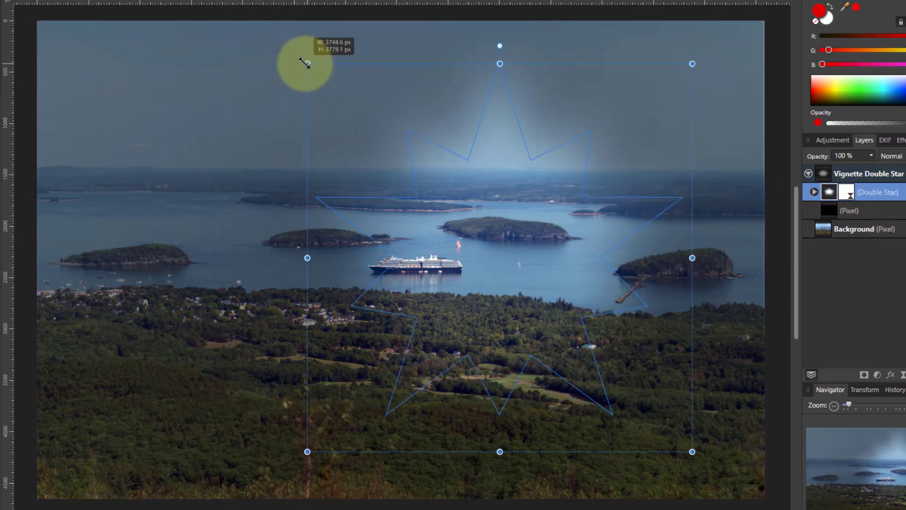
drag(473, 287, 401, 299)
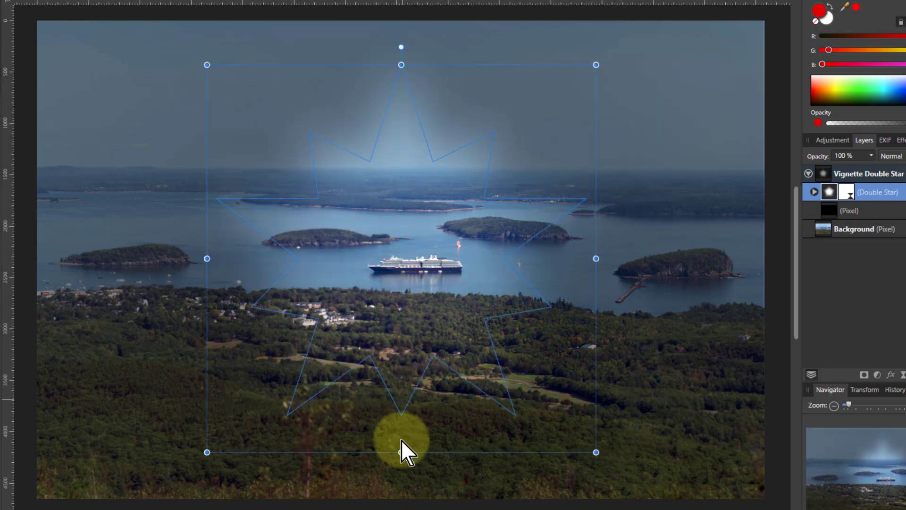
Step: Select the double star vignette group and delete it
click(165, 327)
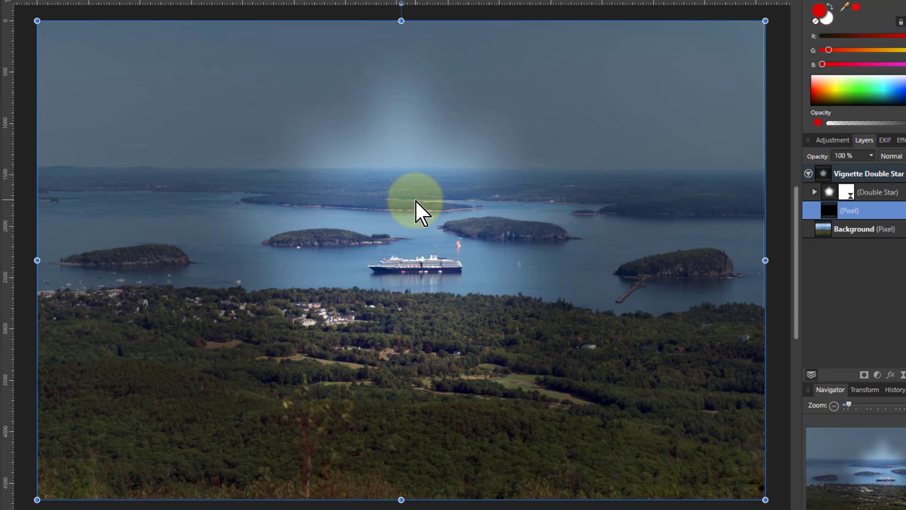
click(825, 175)
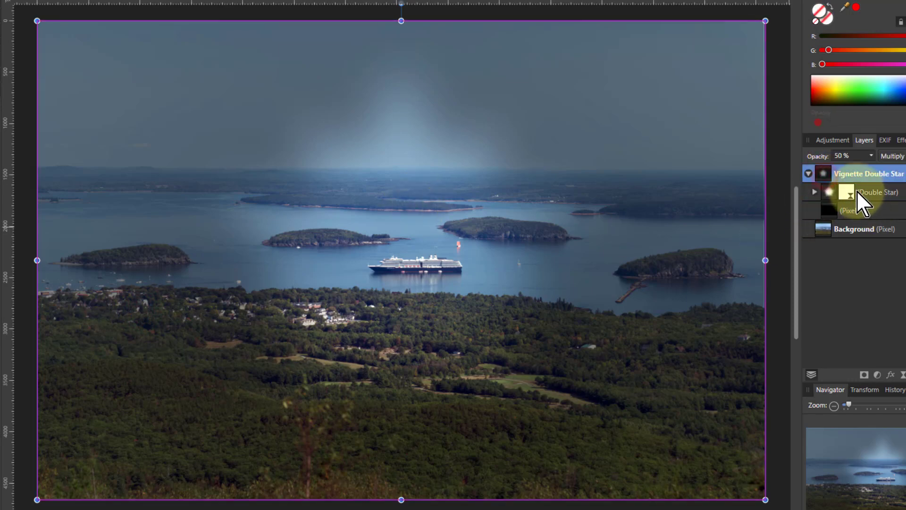
key(Delete)
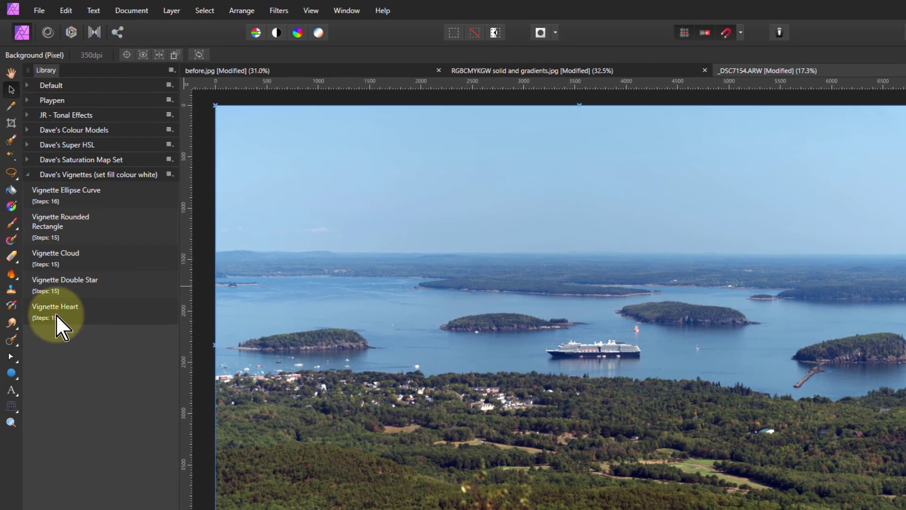
Step: Run the Vignette Heart macro and stretch its vignette group to cover the whole photo
click(56, 314)
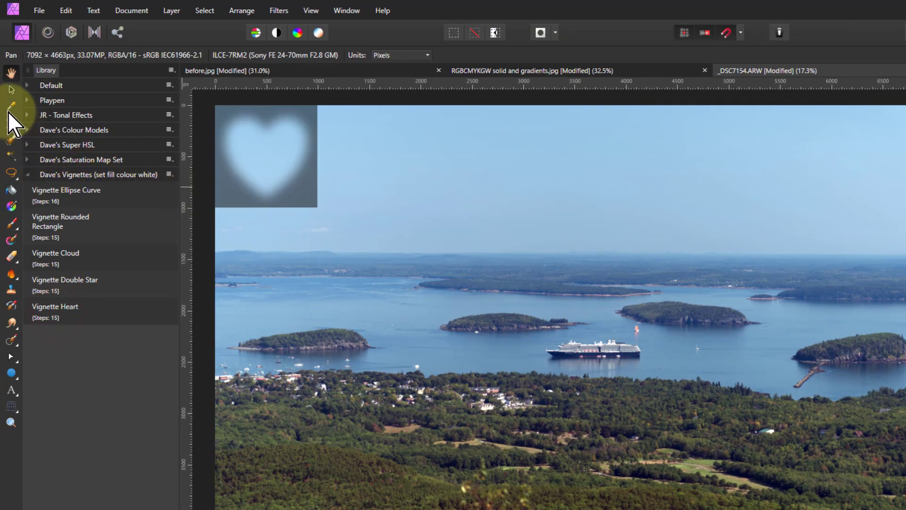
click(11, 90)
drag(318, 158, 905, 164)
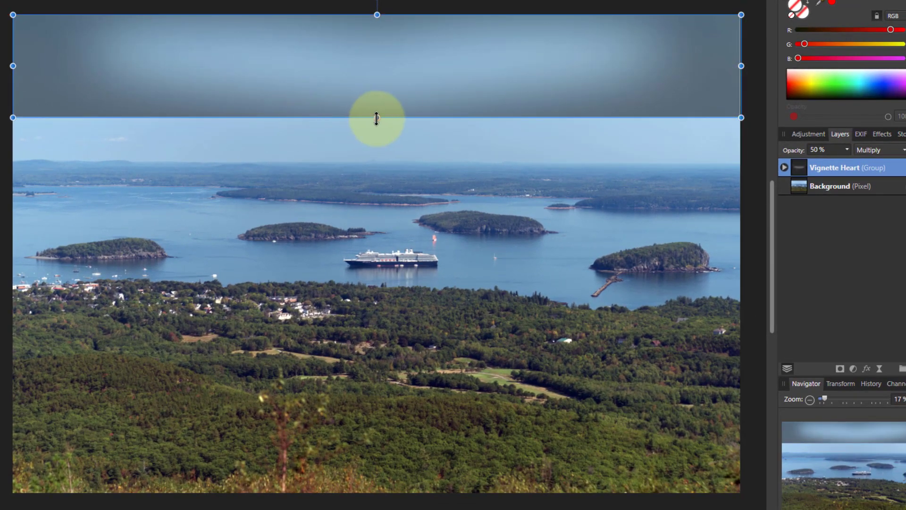
drag(377, 118, 415, 473)
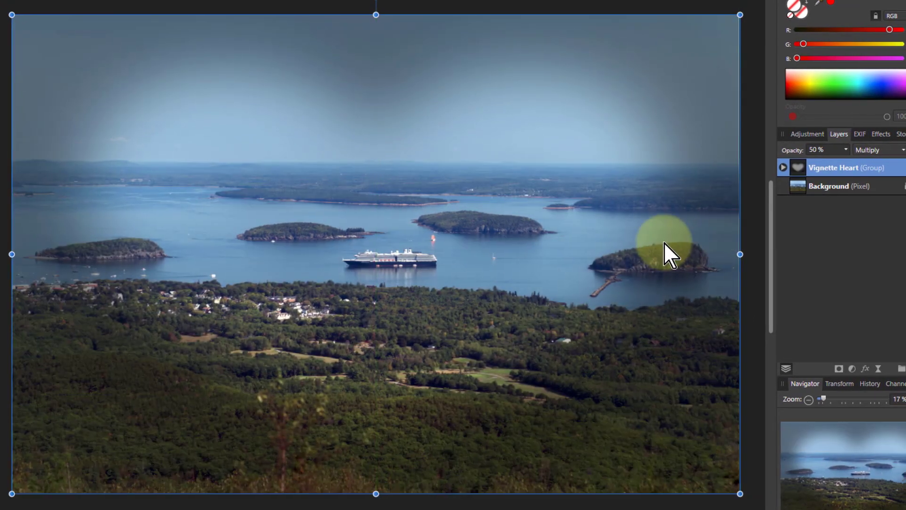
Step: Hide the black pixel layer inside the heart vignette group
click(785, 165)
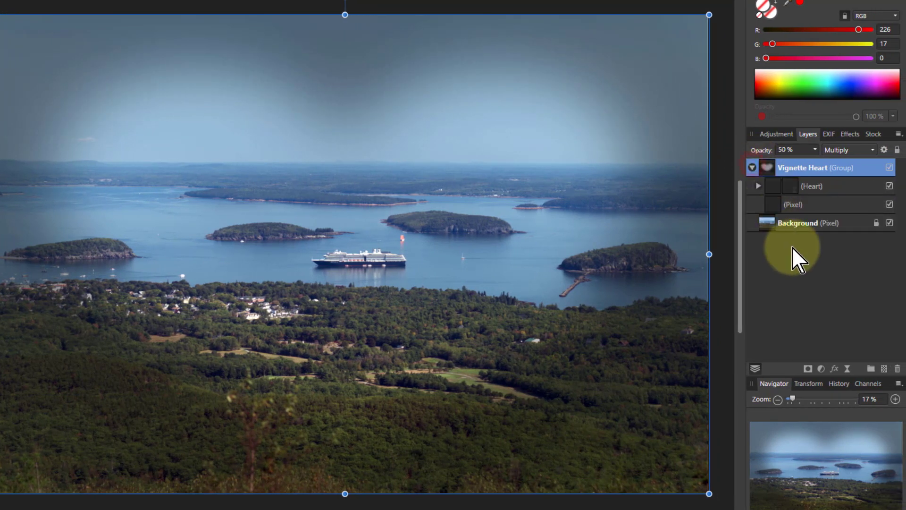
click(771, 203)
click(889, 204)
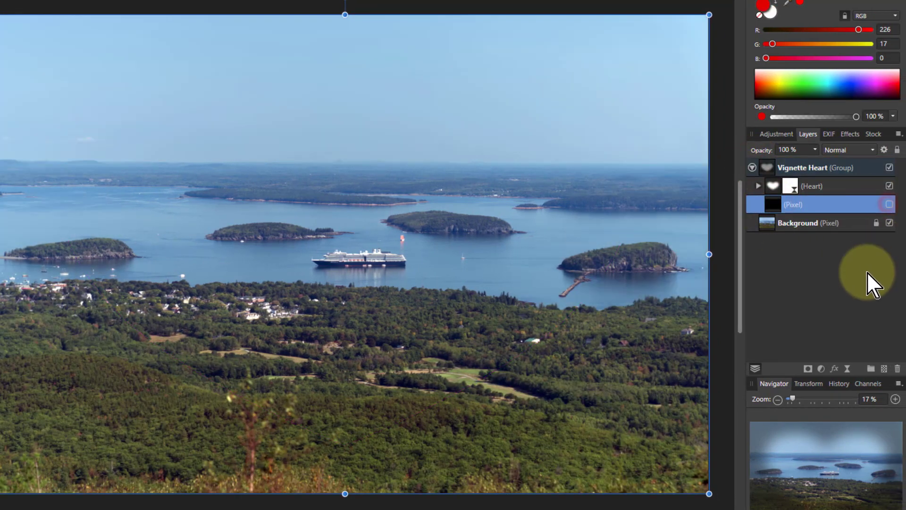
Step: Set the heart shape's fill to red and shrink the heart into a small shape in the photo's upper-left corner
click(773, 187)
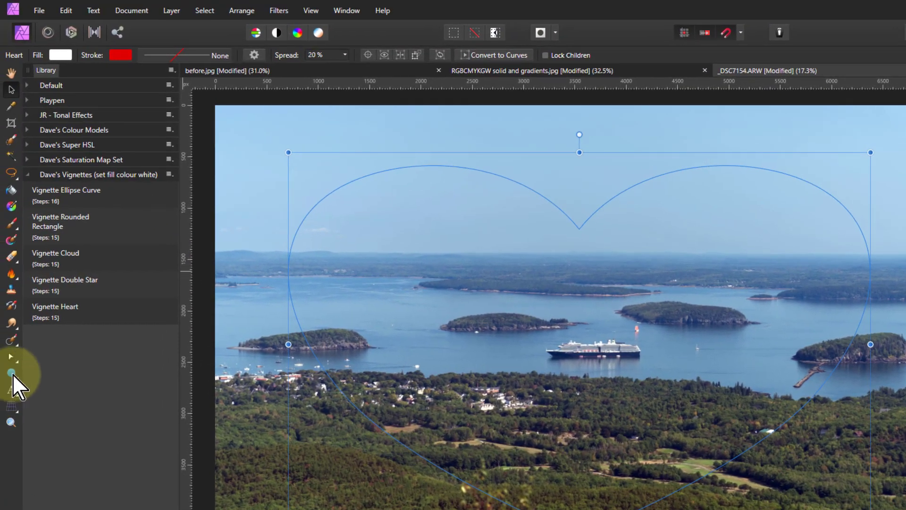
click(56, 55)
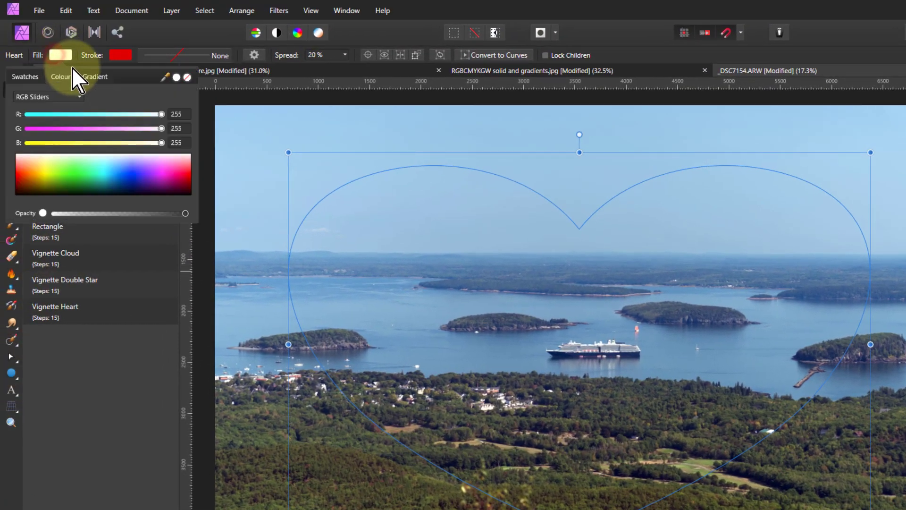
click(26, 177)
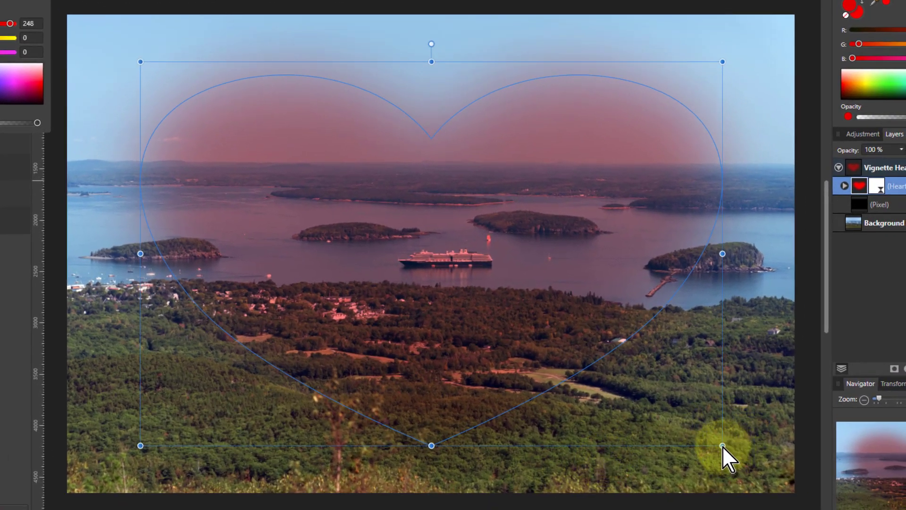
click(722, 445)
drag(722, 446, 153, 75)
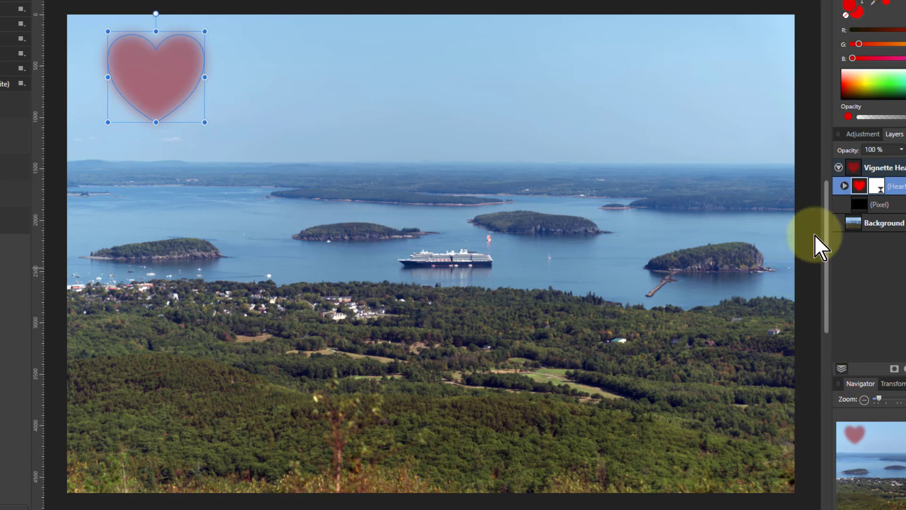
Step: Select the Vignette Heart group and delete it
click(857, 165)
key(Delete)
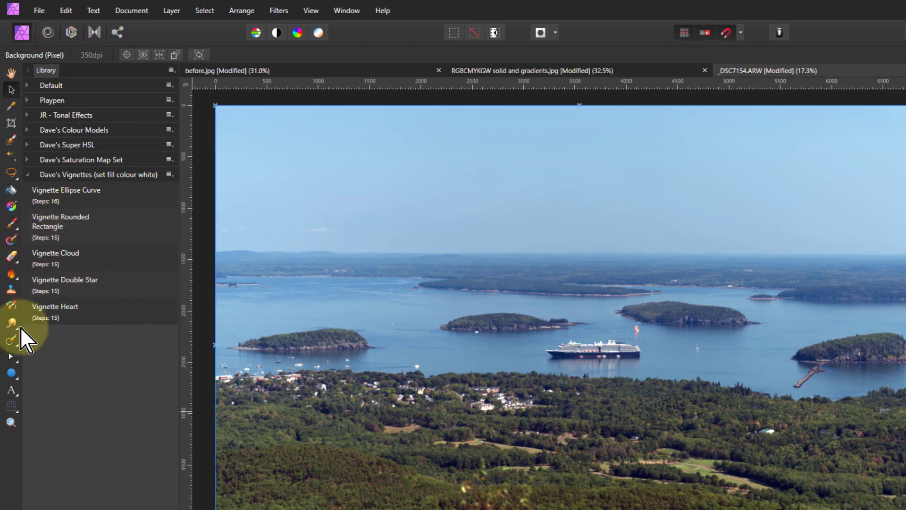
Step: Choose the Ellipse tool and set its fill colour to black
click(11, 372)
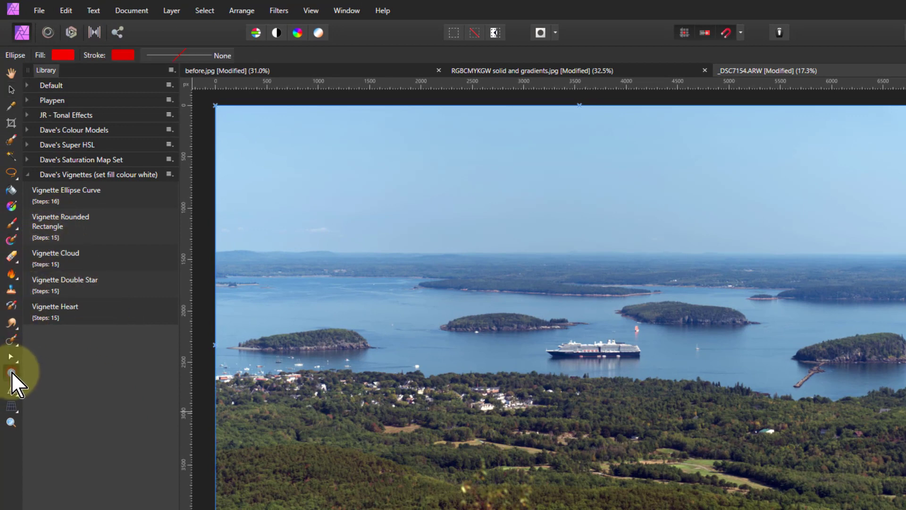
click(62, 55)
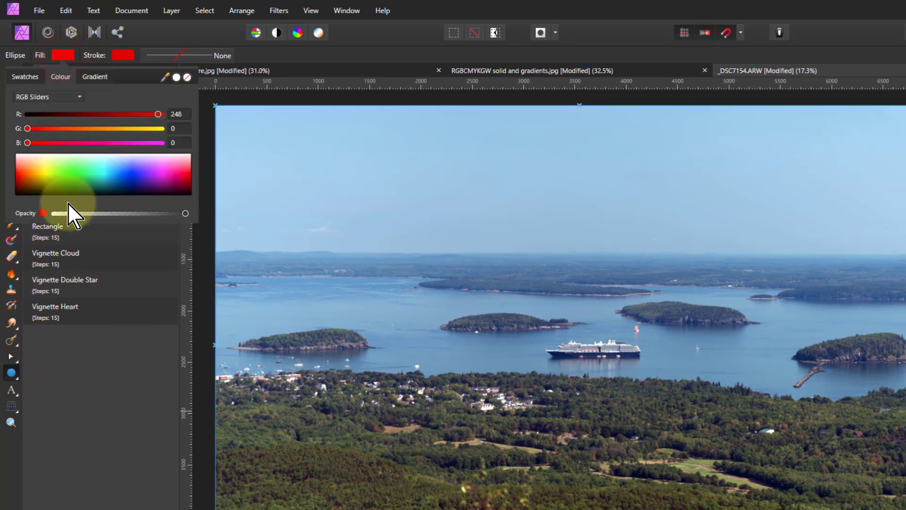
drag(91, 172, 90, 214)
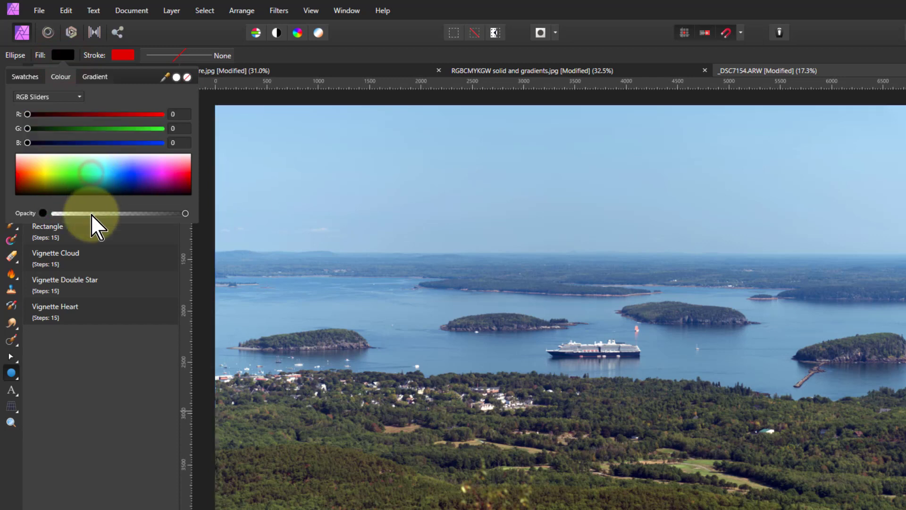
click(63, 60)
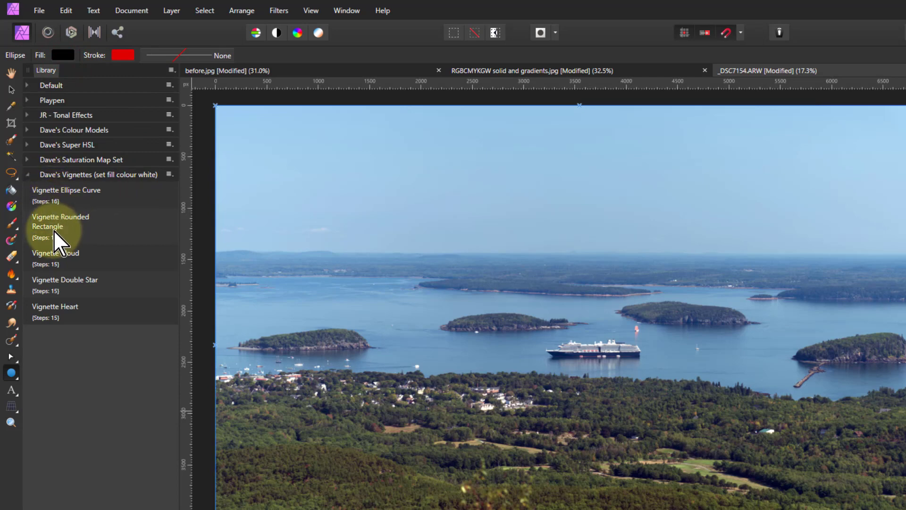
Step: Run the Vignette Ellipse Curve macro and stretch its vignette group to cover the whole photo
click(55, 194)
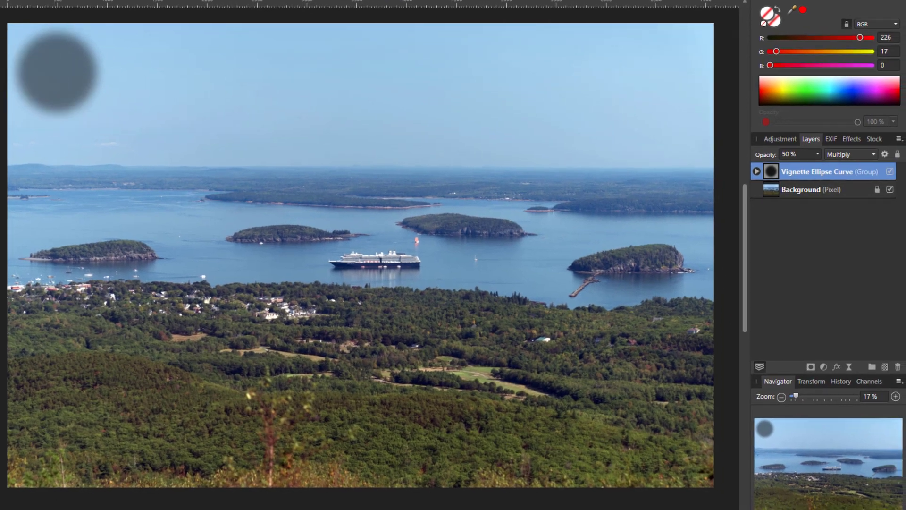
drag(107, 73, 712, 97)
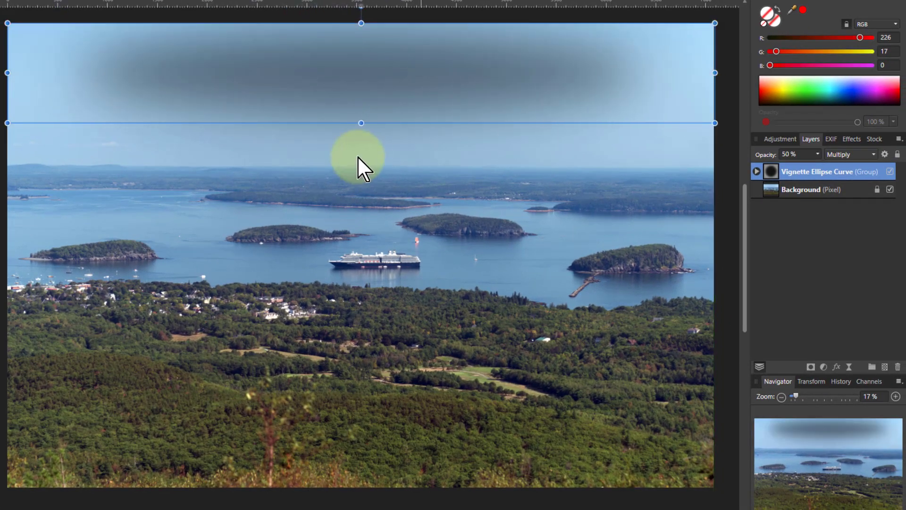
drag(362, 123, 361, 486)
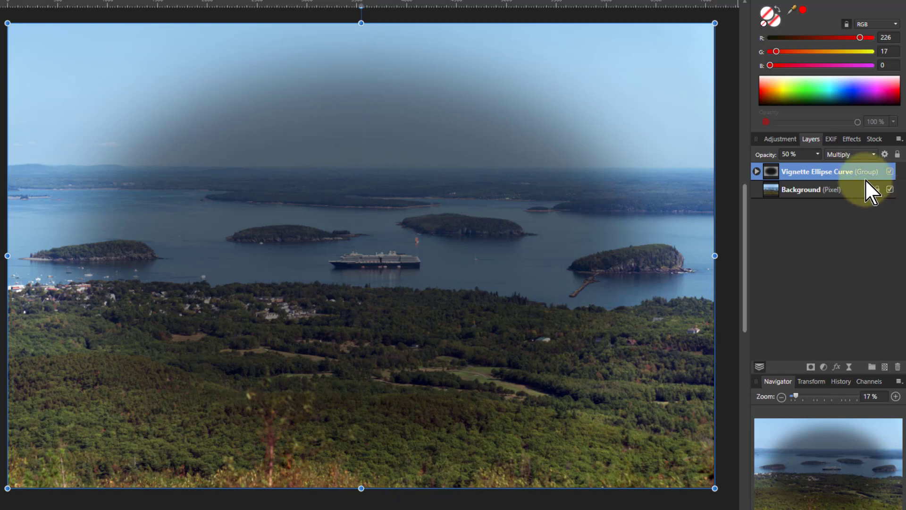
Step: Set the vignette group's blend mode to Screen and its opacity to 100%
click(851, 154)
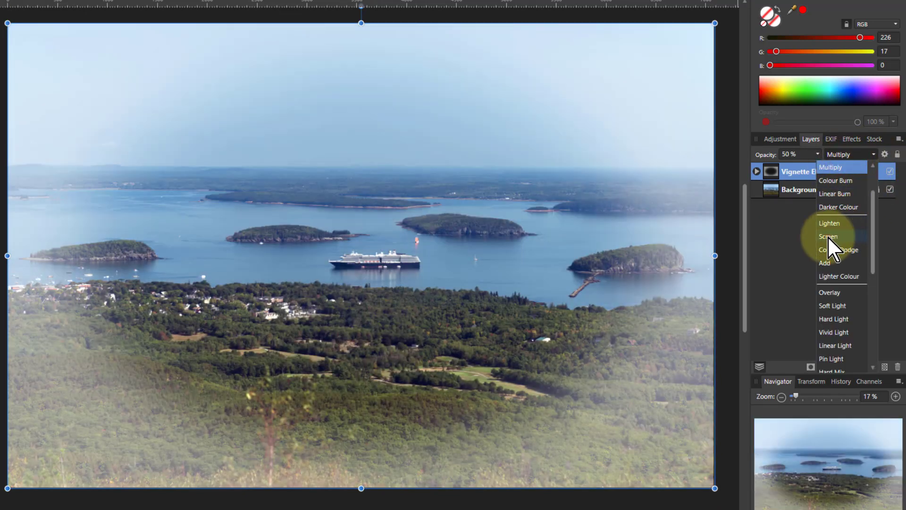
click(827, 236)
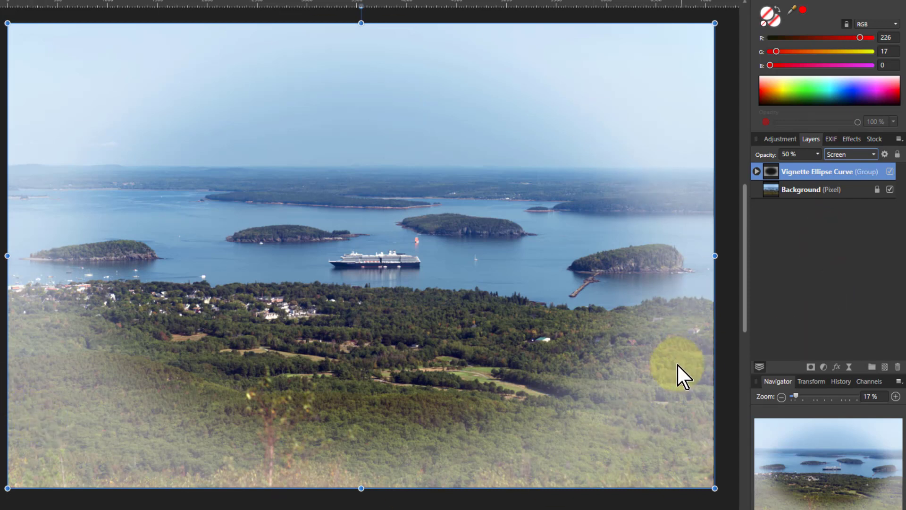
click(818, 153)
drag(817, 163, 901, 166)
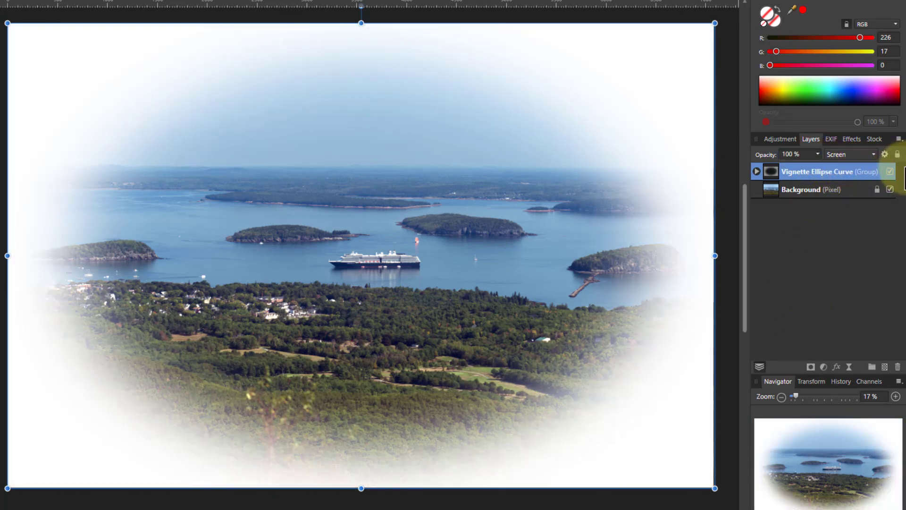